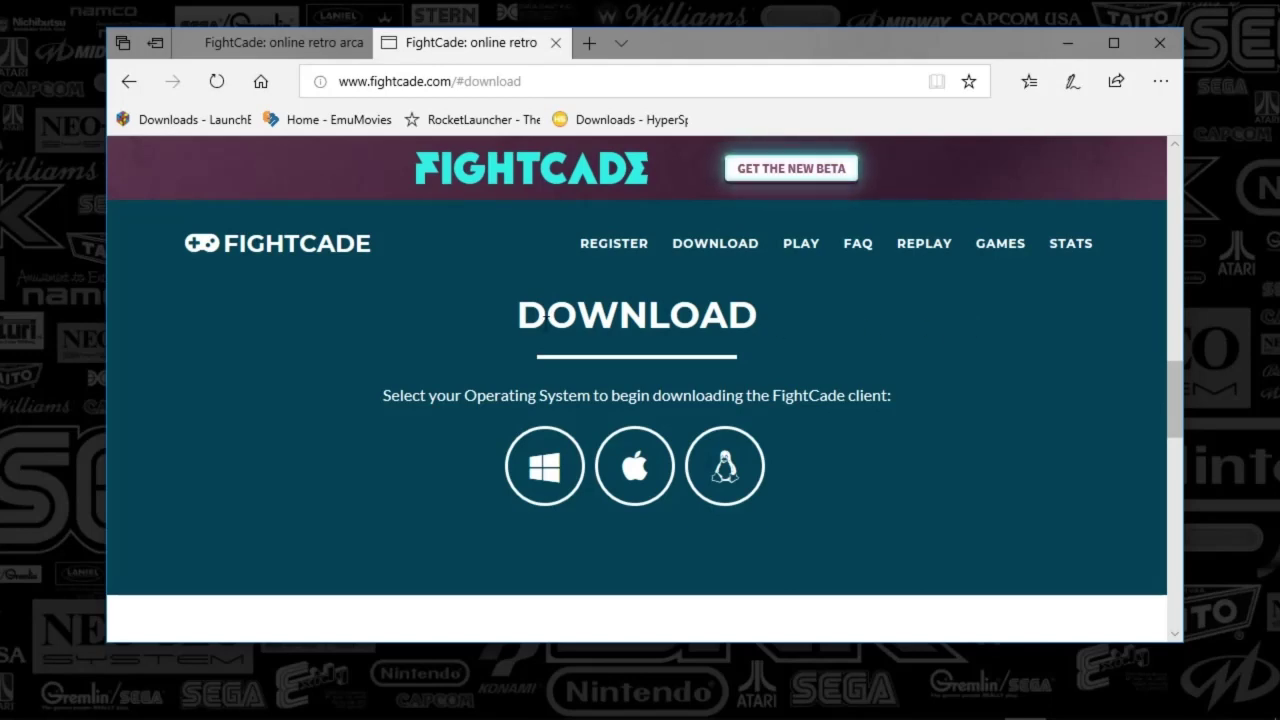
Review the registration form and the client download section of the FightCade website.
click(245, 44)
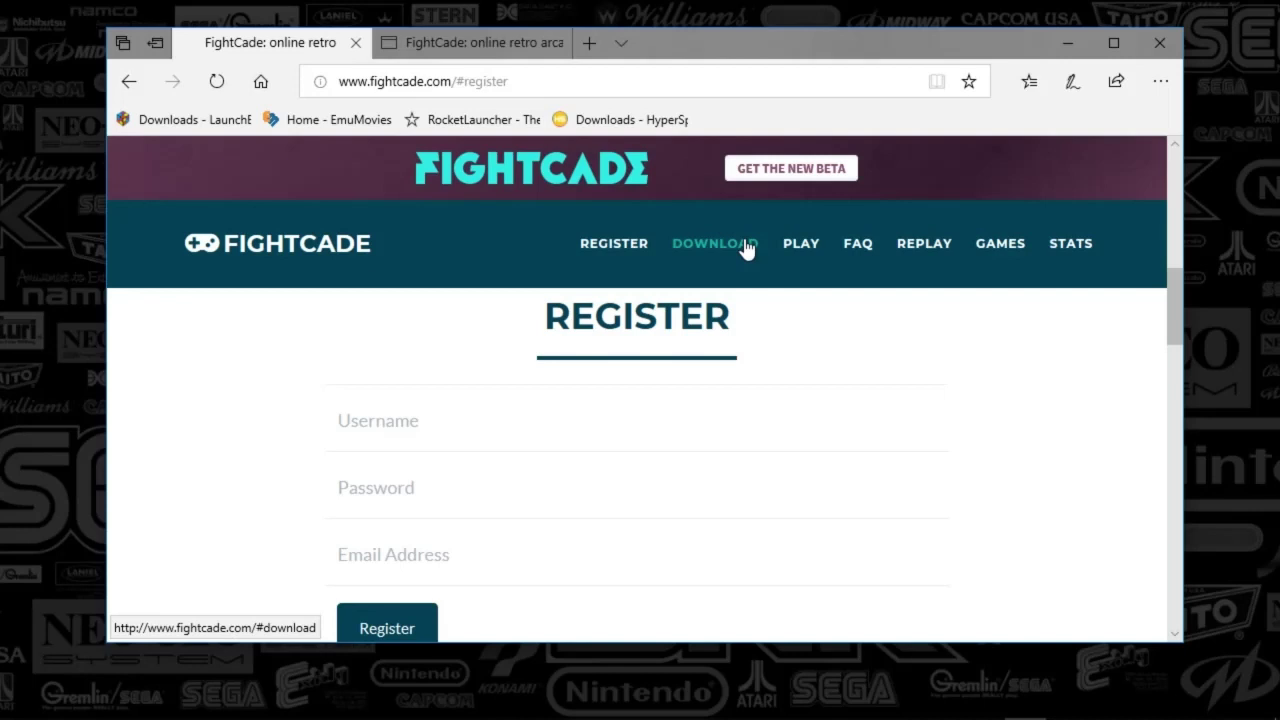
click(457, 44)
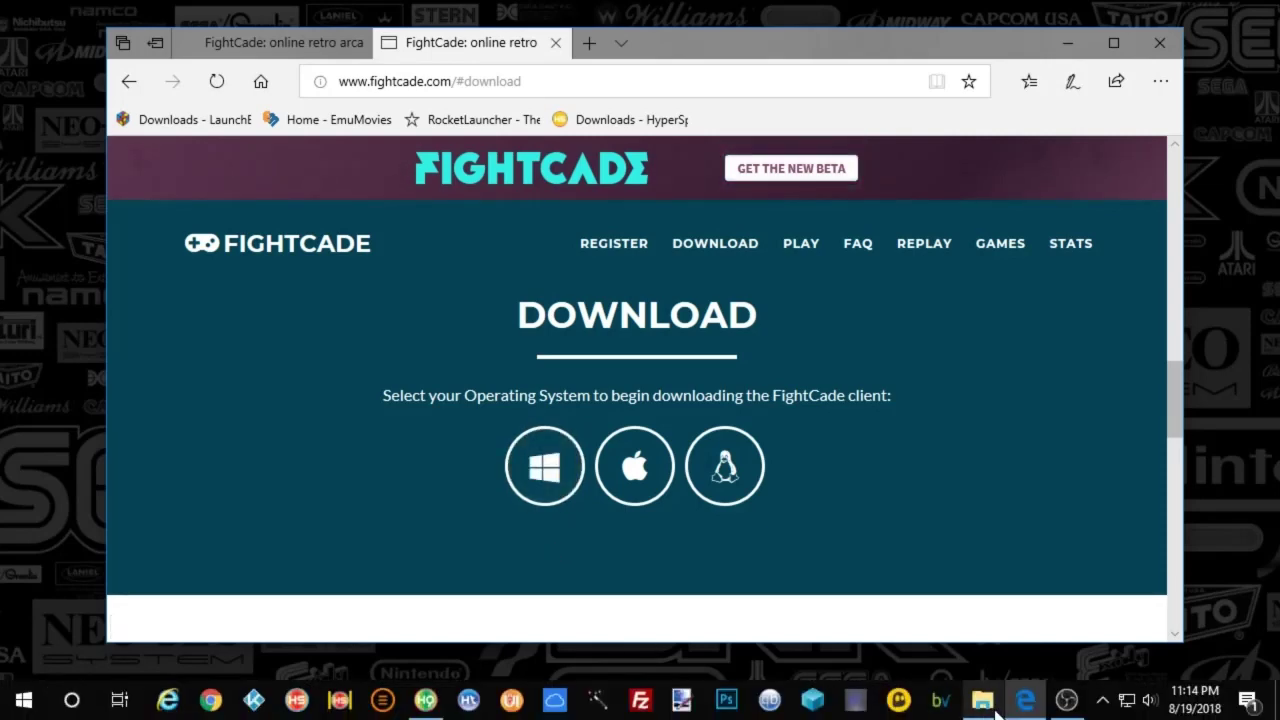
Launch FightCade.exe from the Emulators\fightcade folder in File Explorer and log in with the saved account.
click(994, 706)
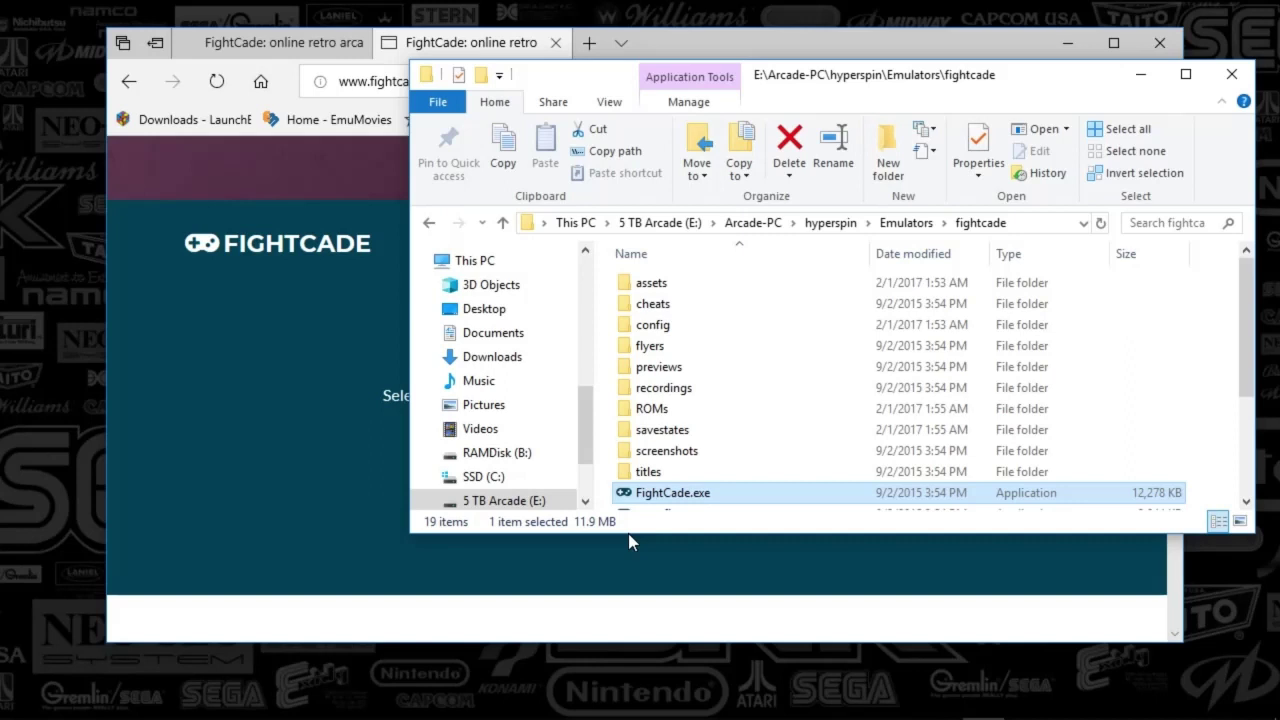
drag(629, 534, 639, 695)
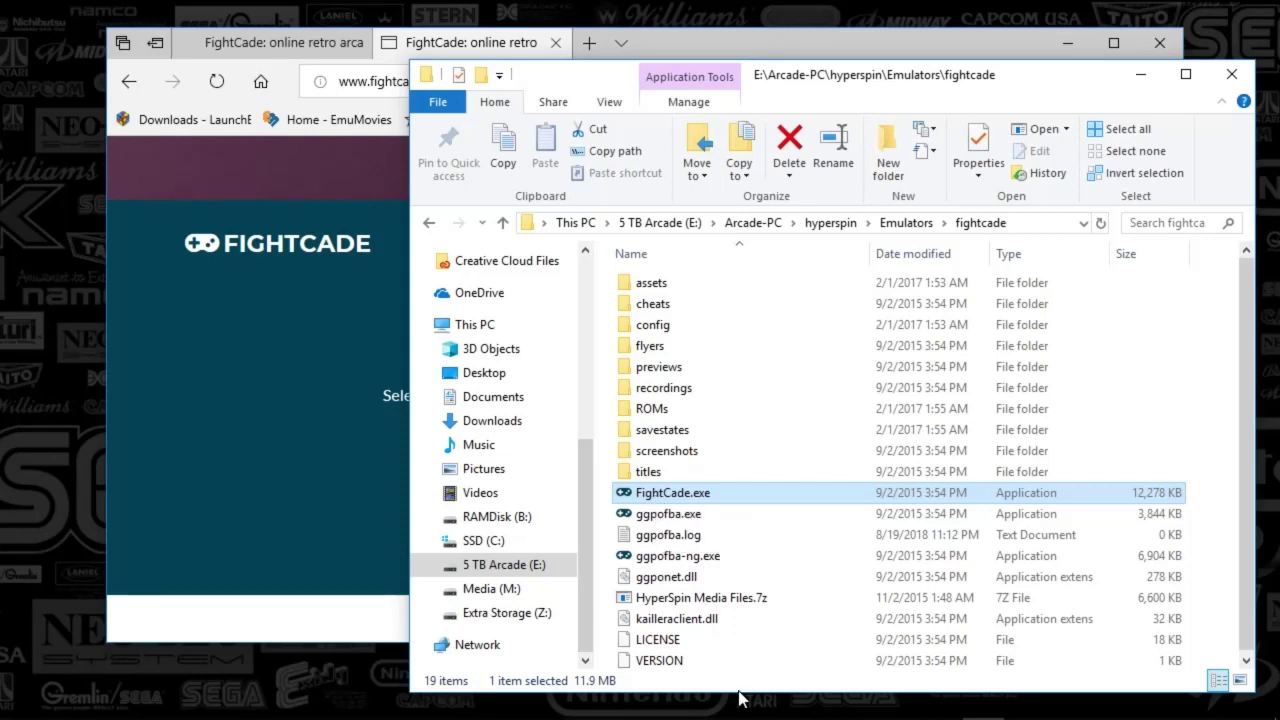
mouse_move(714, 705)
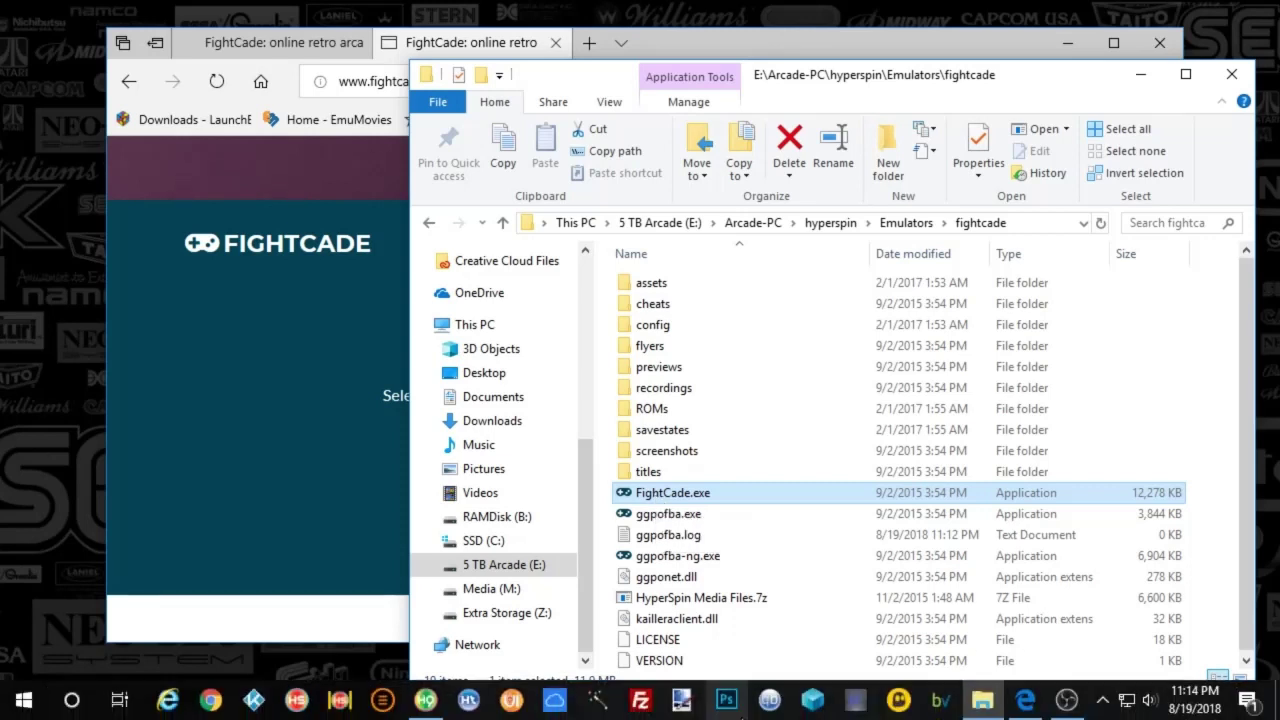
double_click(686, 495)
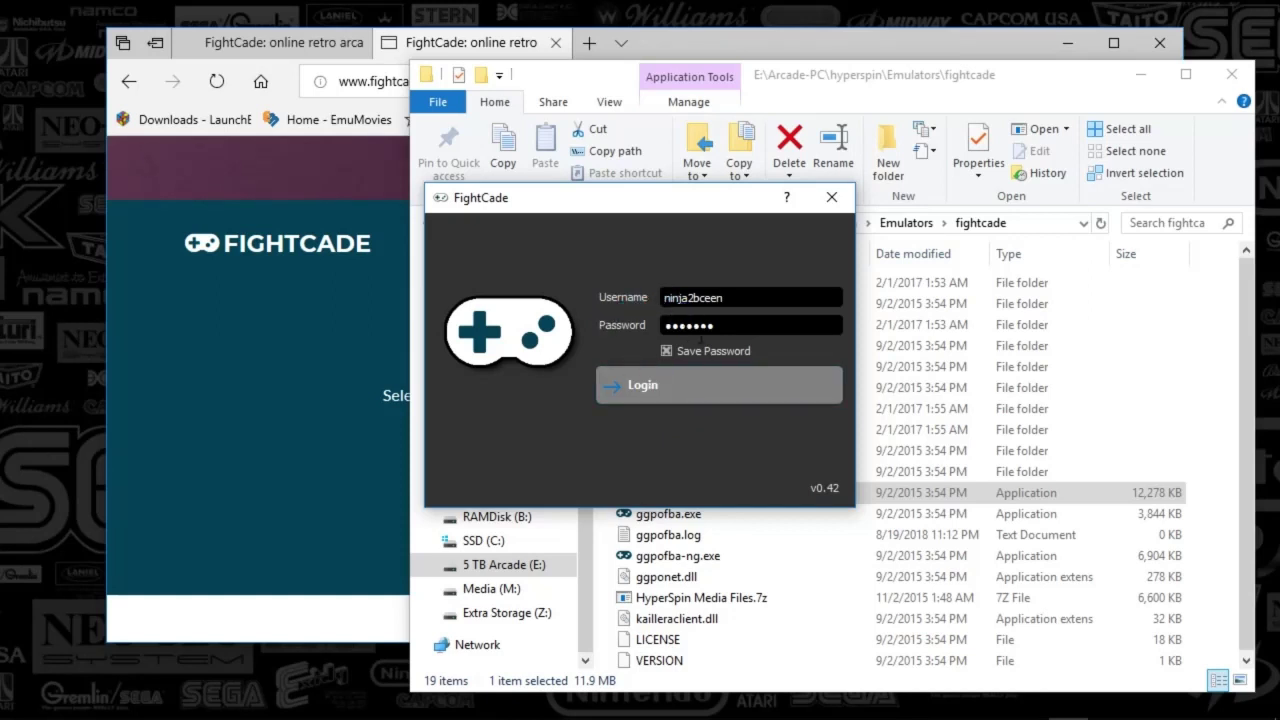
click(643, 386)
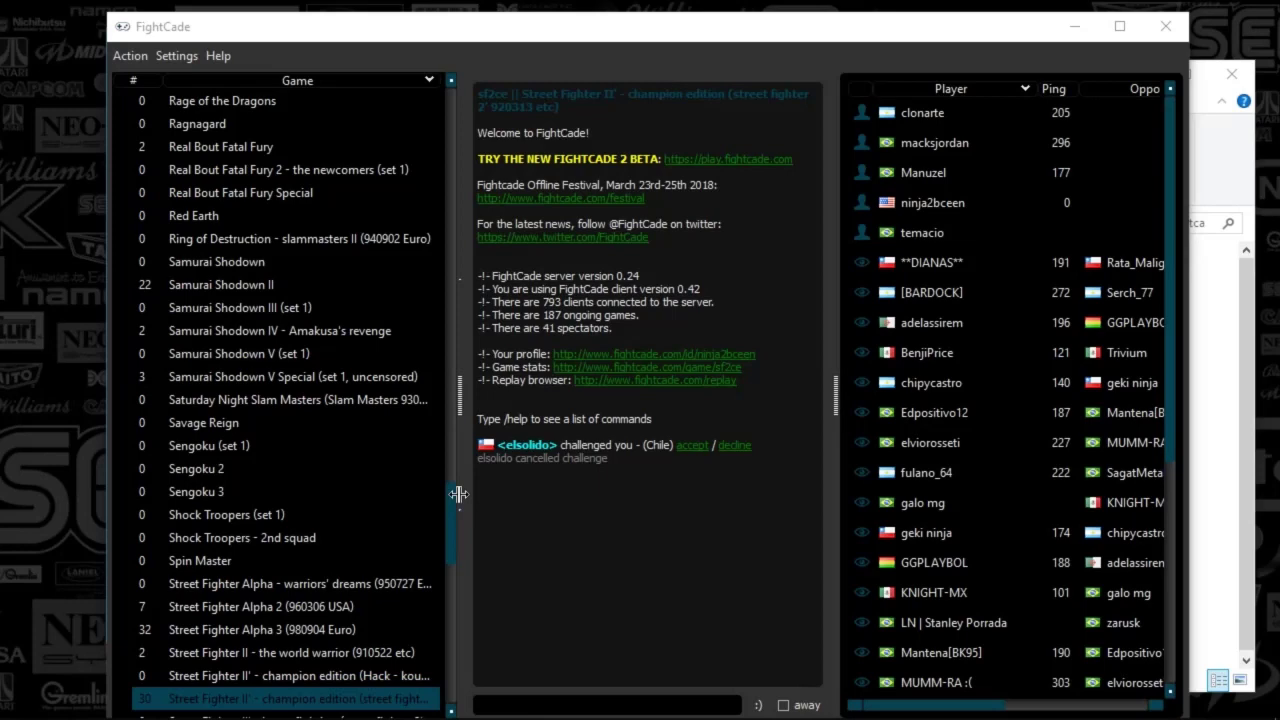
Examine the ROMs folder location dialog alongside the fightcade folder in File Explorer, then cancel it without choosing a folder.
drag(229, 37, 223, 26)
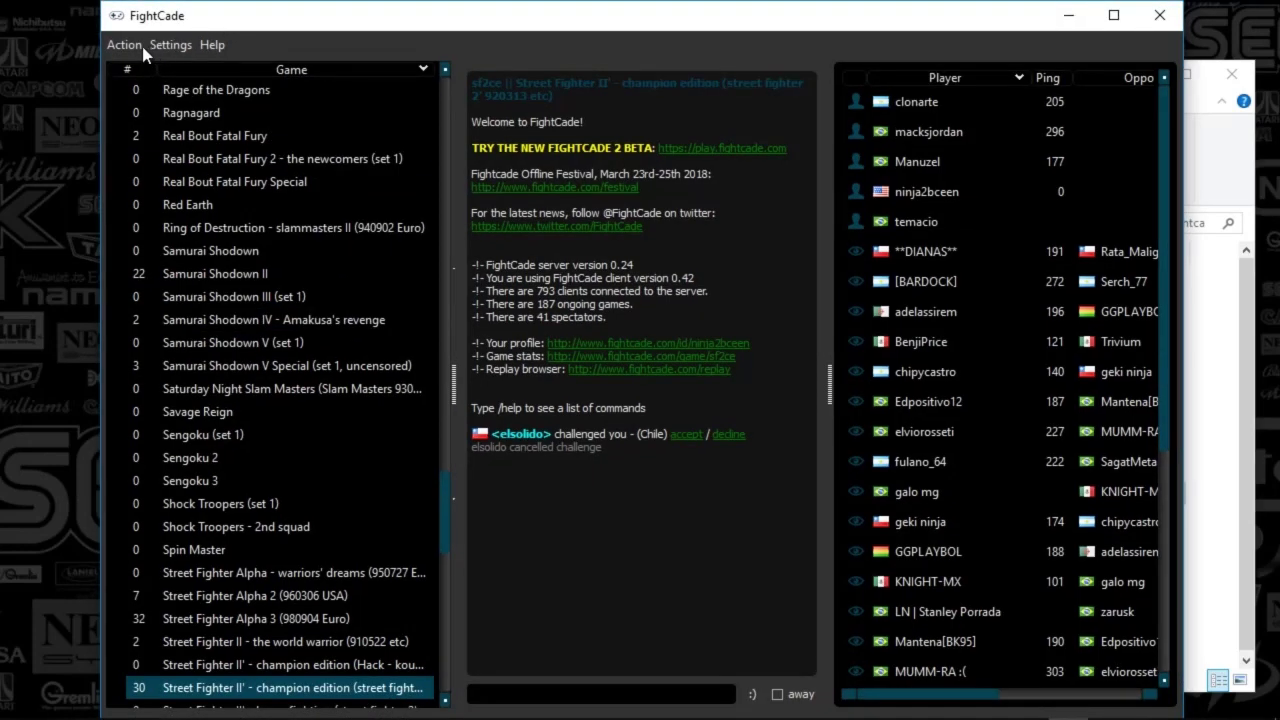
click(158, 44)
mouse_move(189, 124)
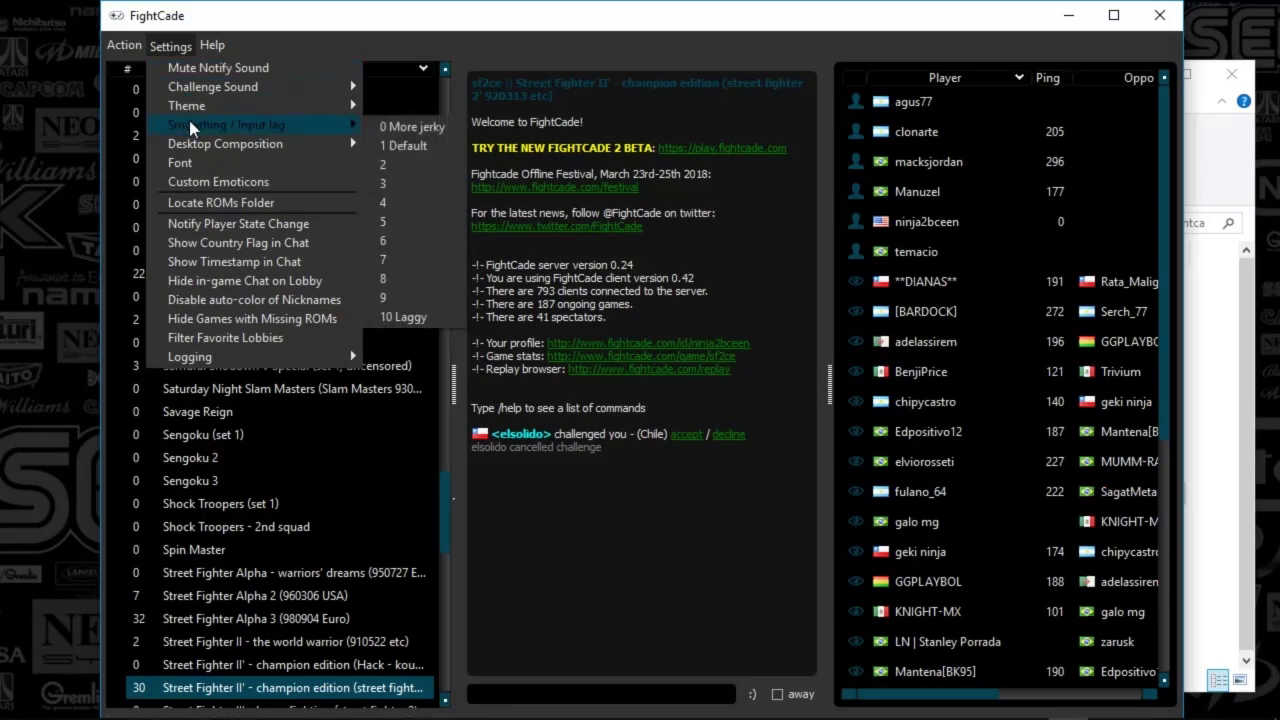
click(214, 208)
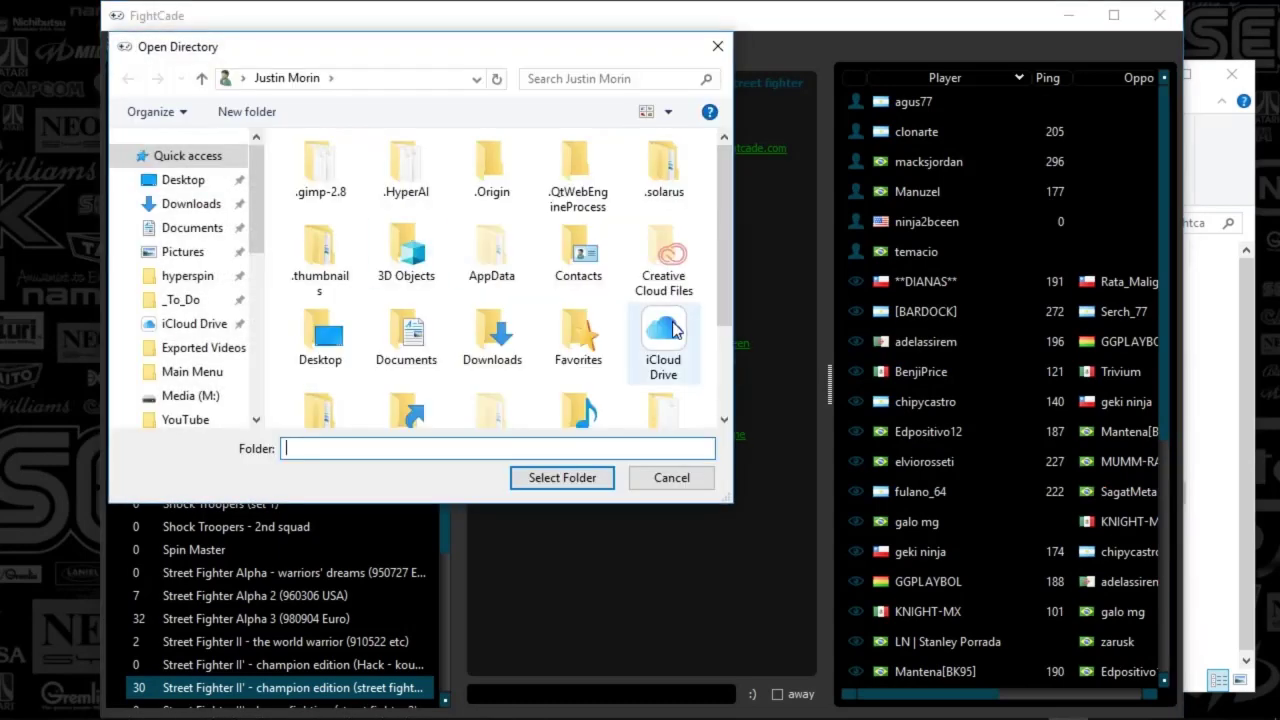
click(1210, 400)
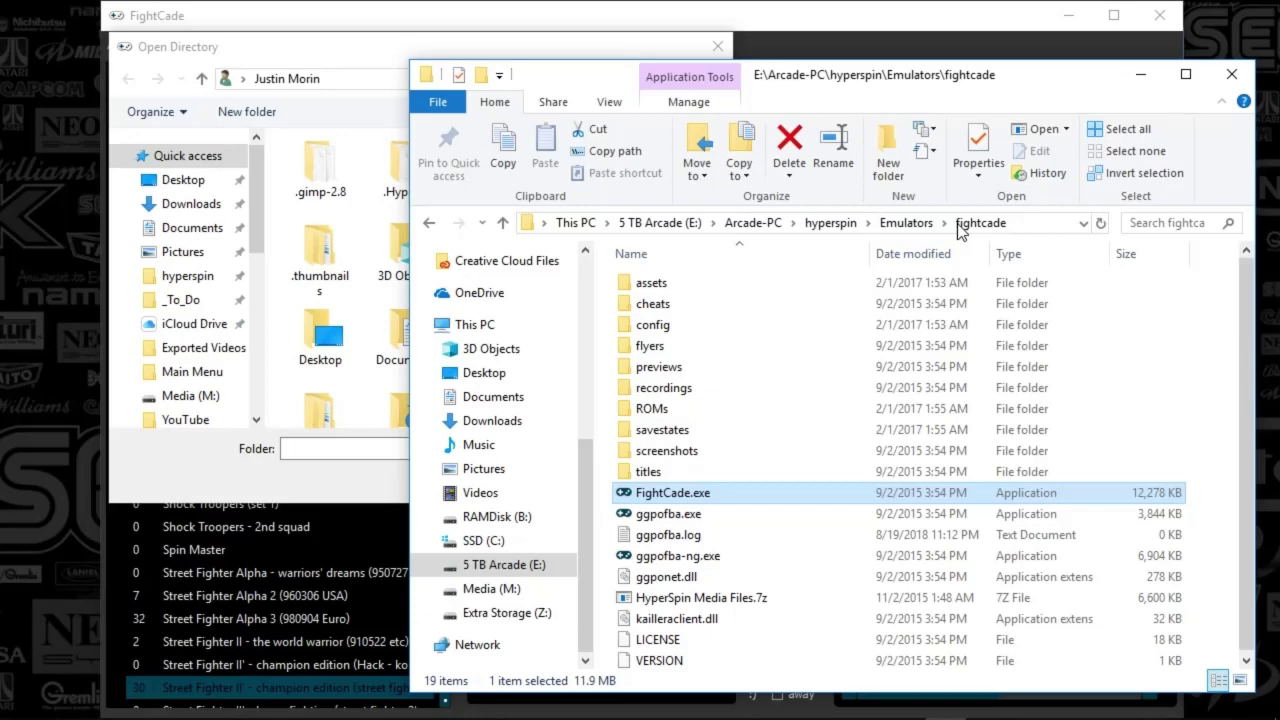
click(385, 48)
click(716, 48)
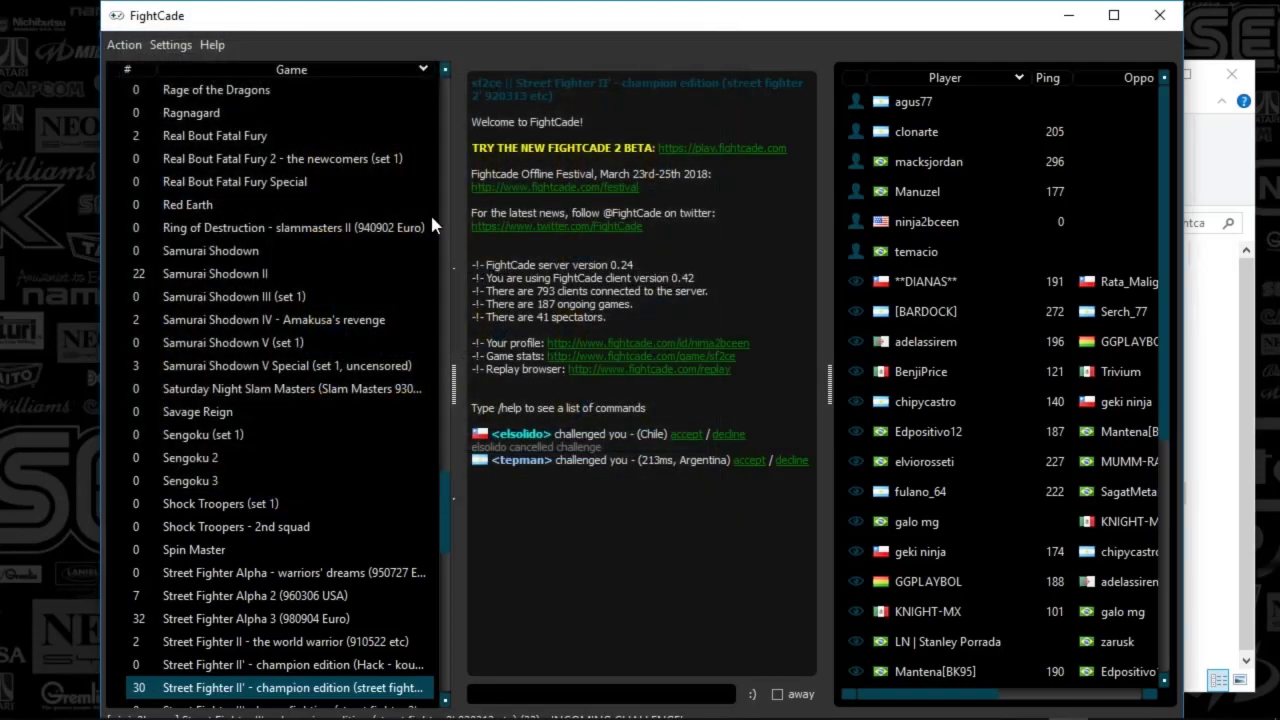
Set the player status to Away from keyboard.
click(126, 45)
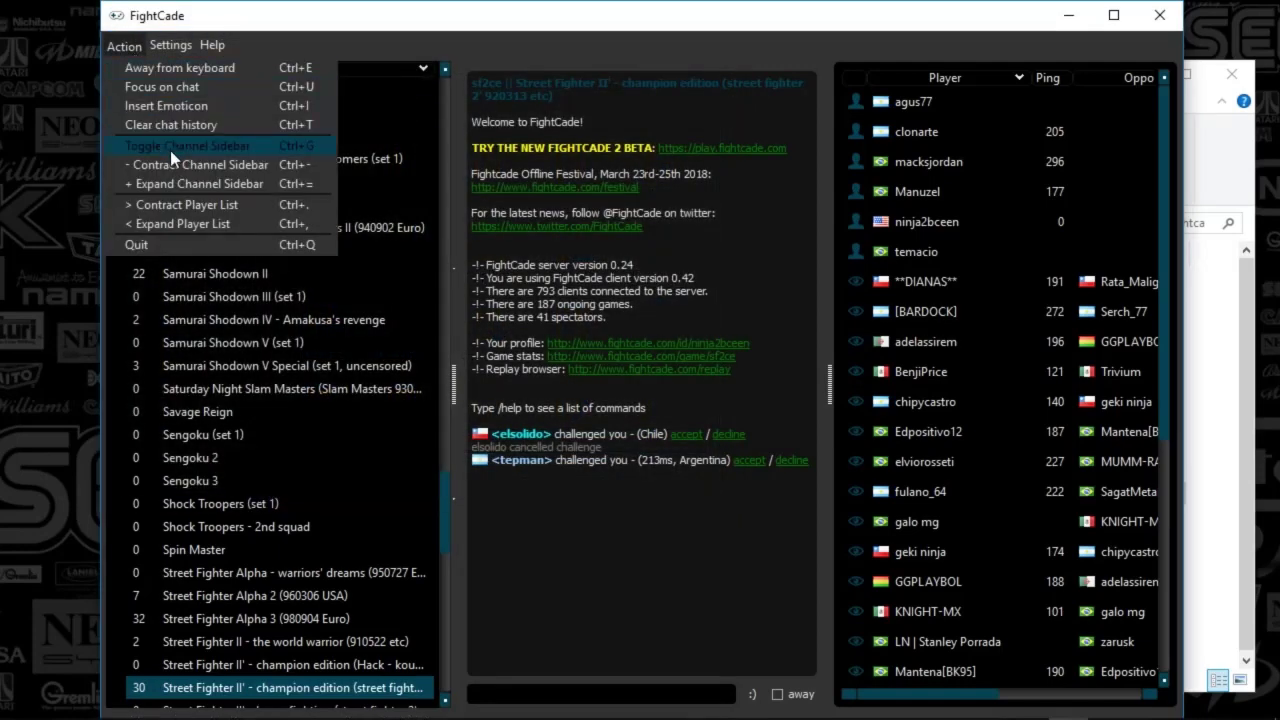
click(160, 68)
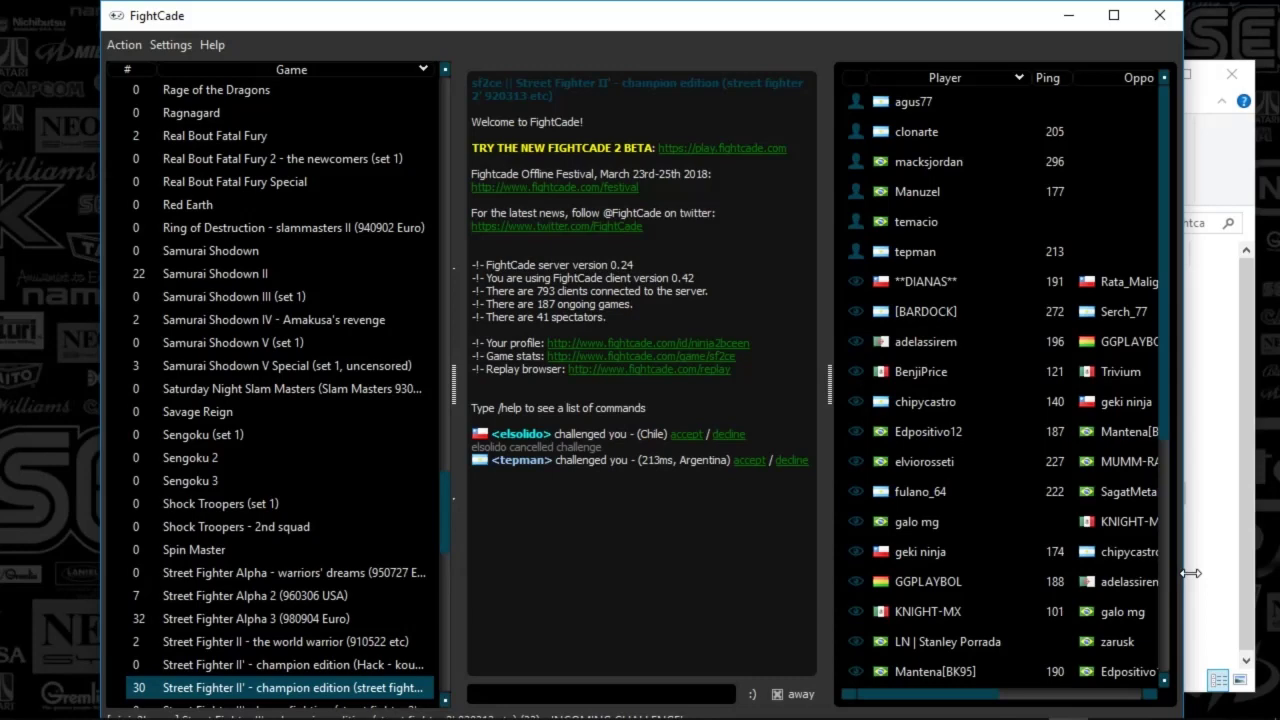
Revisit the ROMs folder location dialog, cancel it, and view the fightcade folder's contents in File Explorer.
click(156, 46)
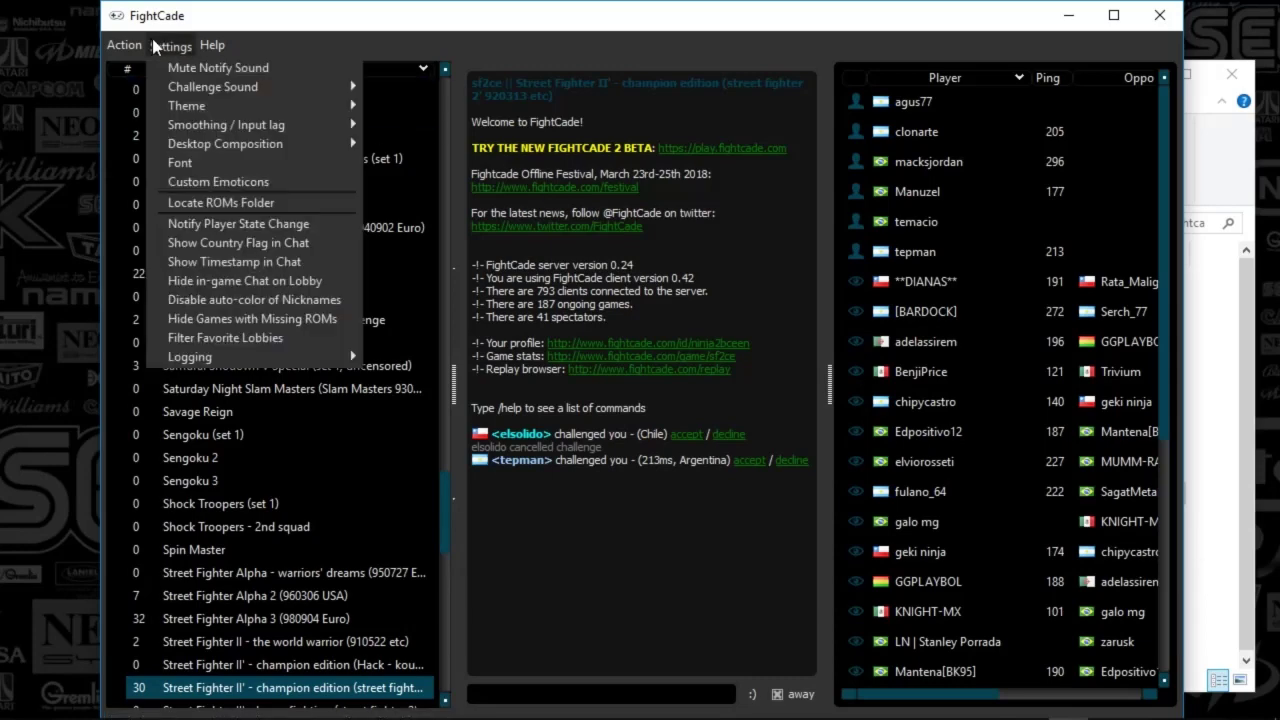
click(180, 203)
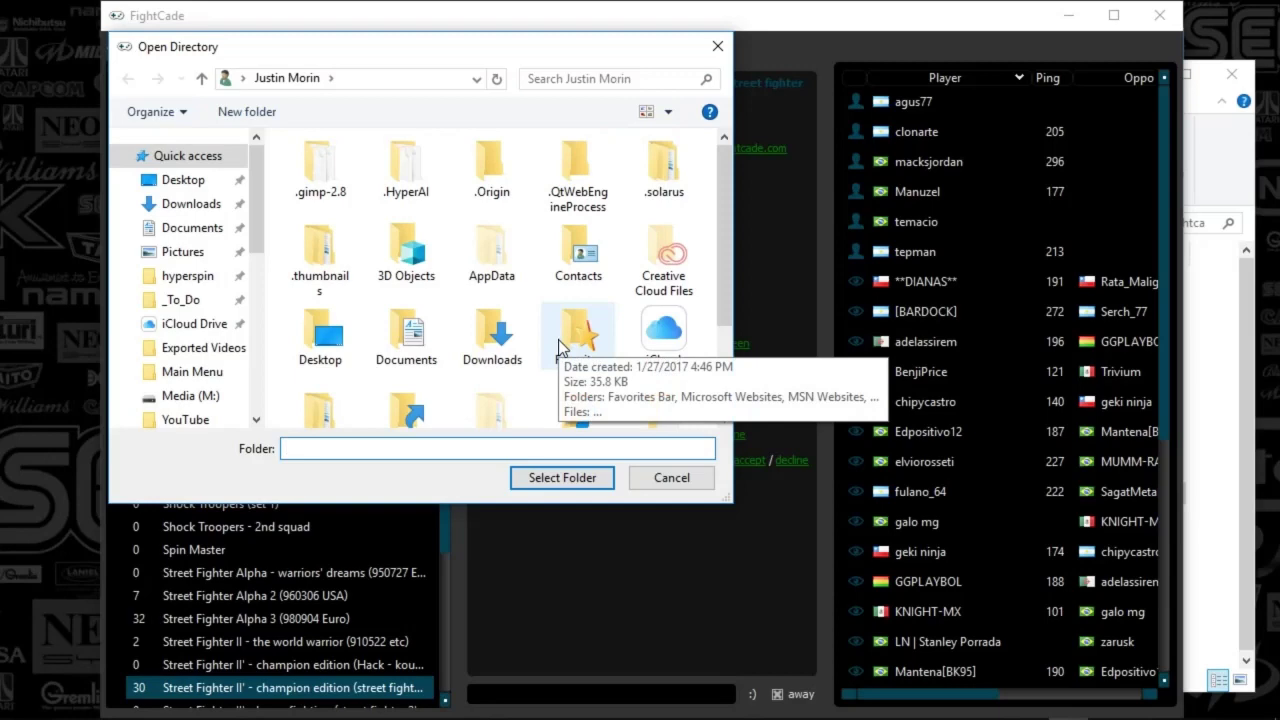
click(729, 50)
click(1193, 182)
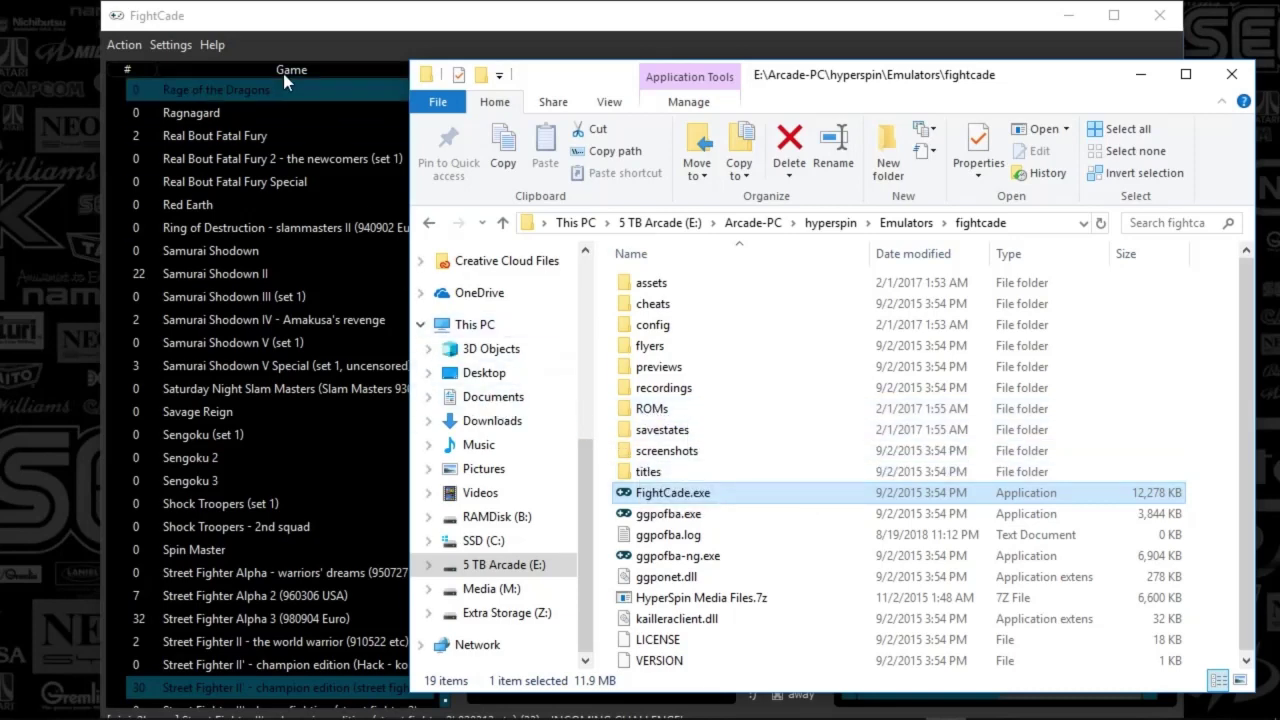
click(255, 25)
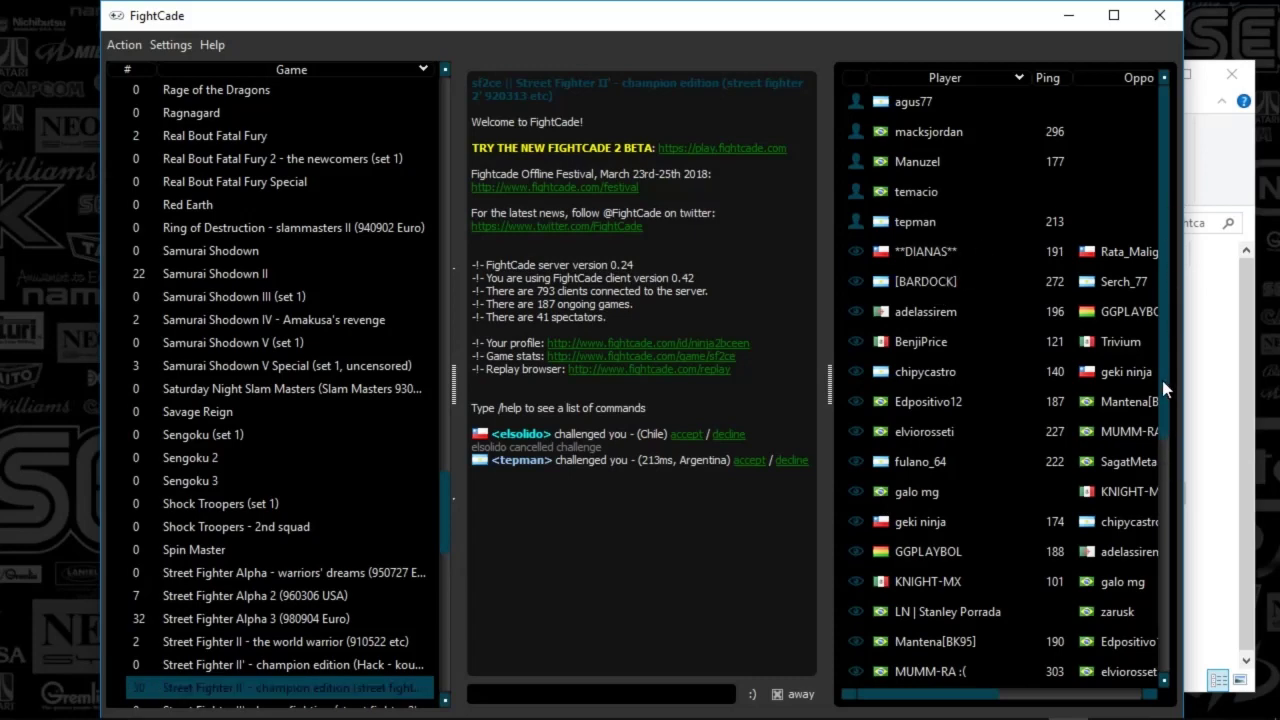
Turn off the Away from keyboard status.
click(123, 44)
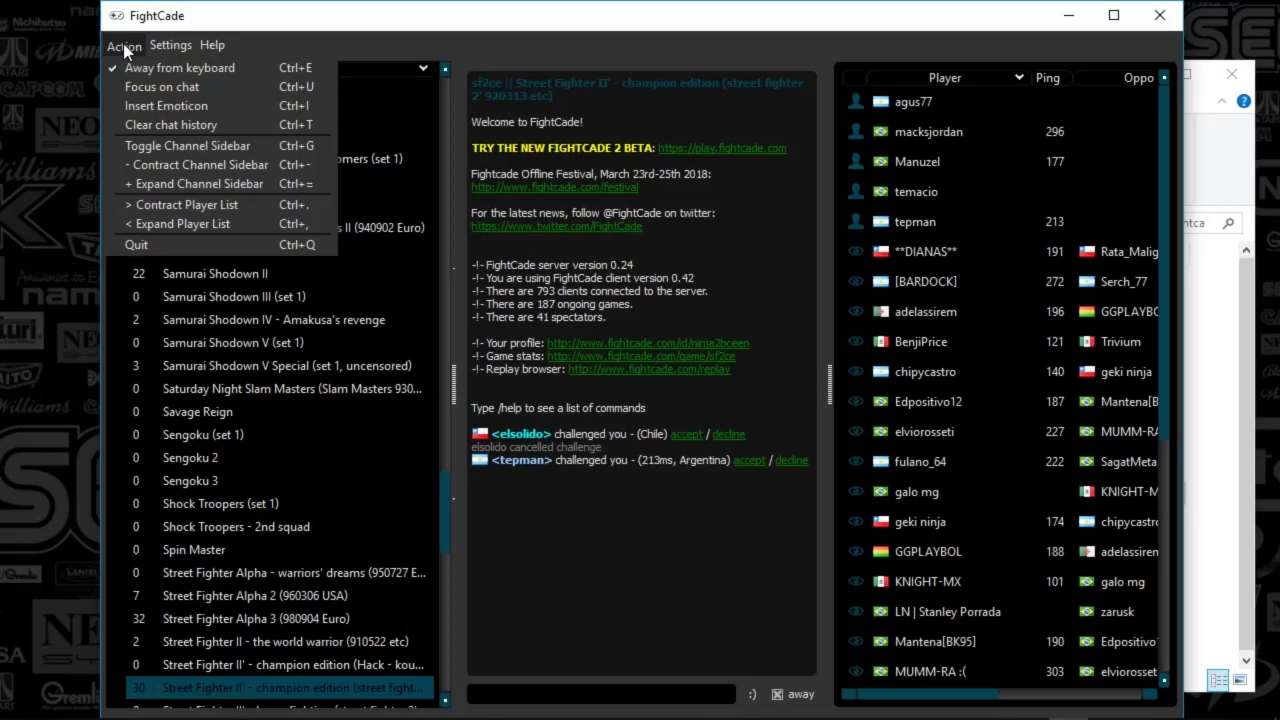
click(132, 66)
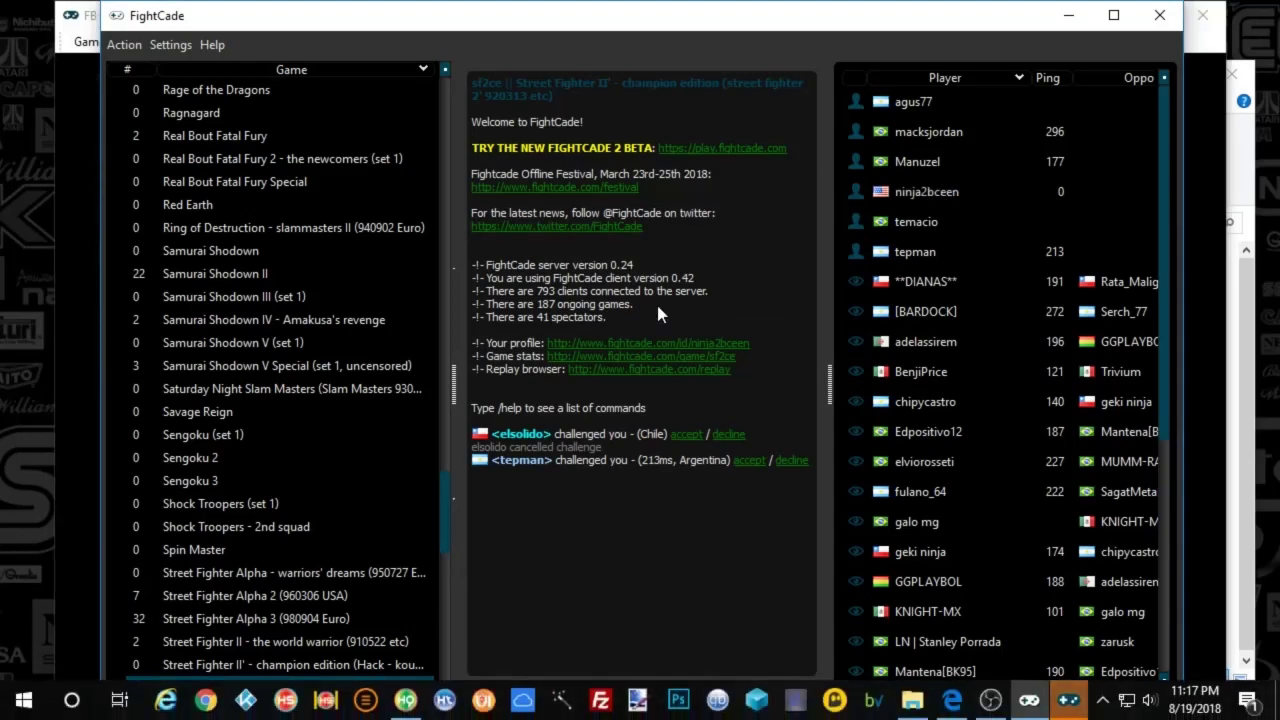
Switch to the FB Alpha window and review the player 1 and player 2 game input mappings for Street Fighter II'.
click(1066, 706)
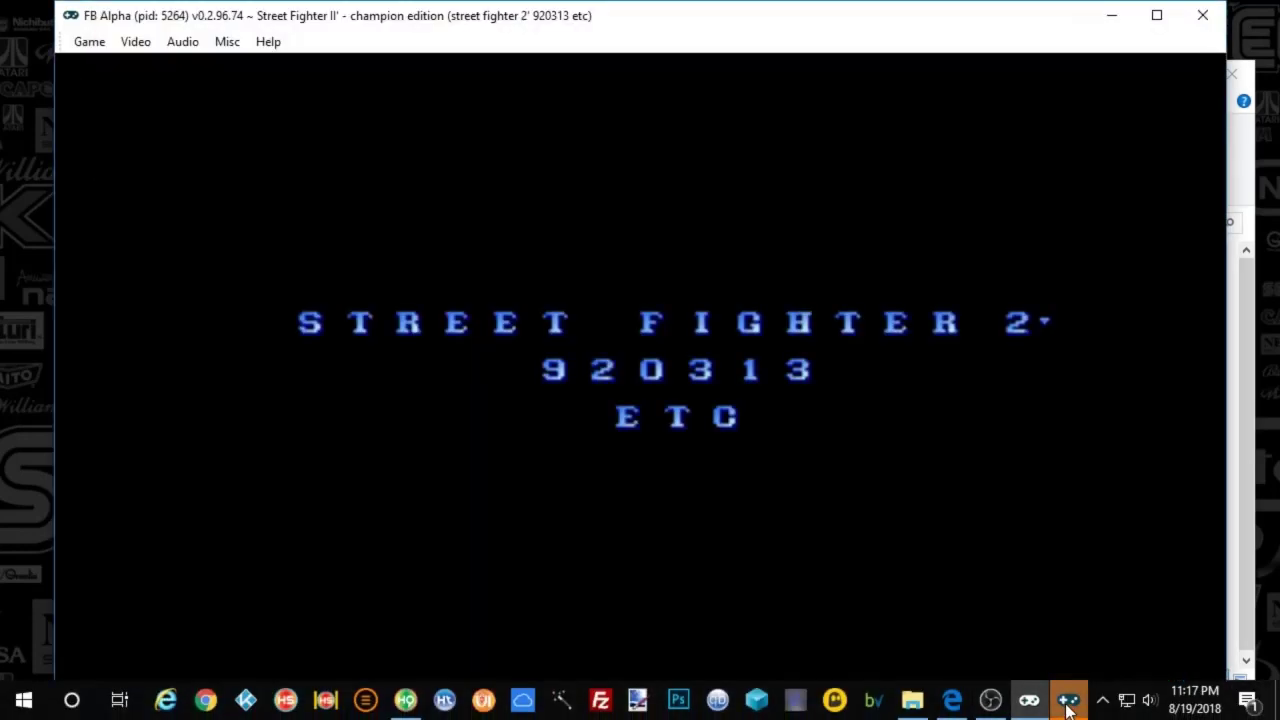
click(88, 44)
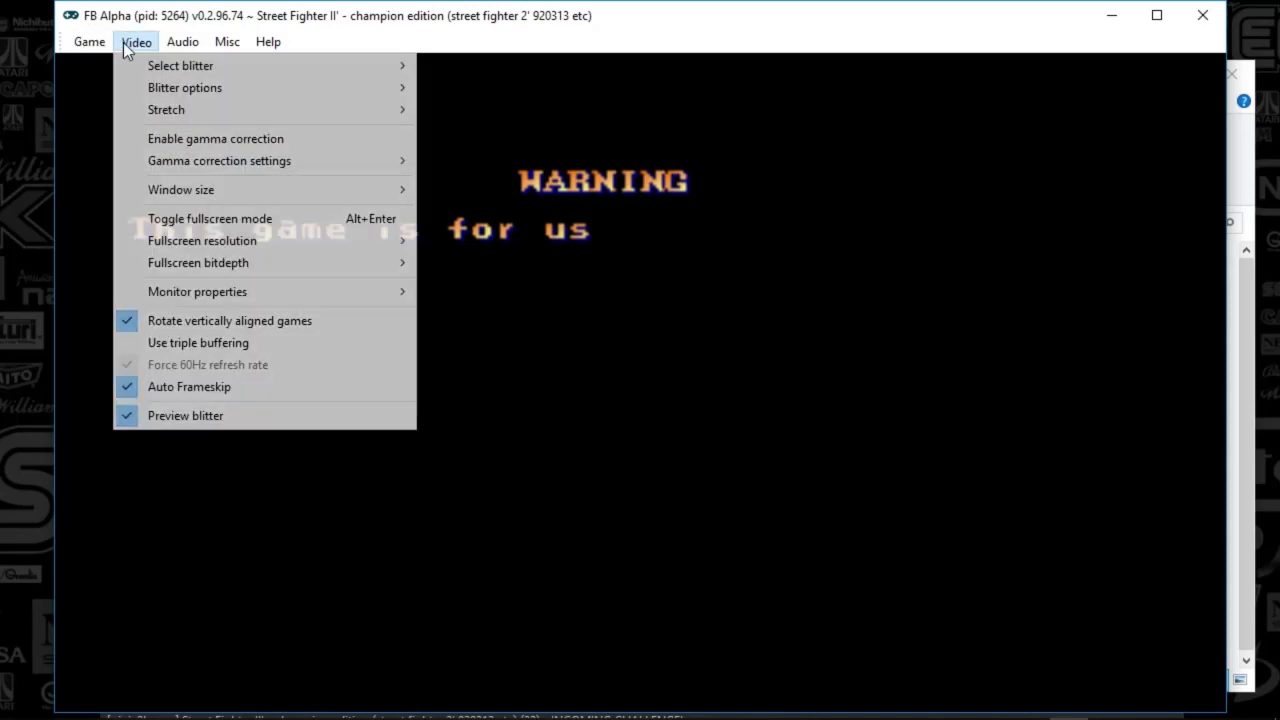
mouse_move(228, 42)
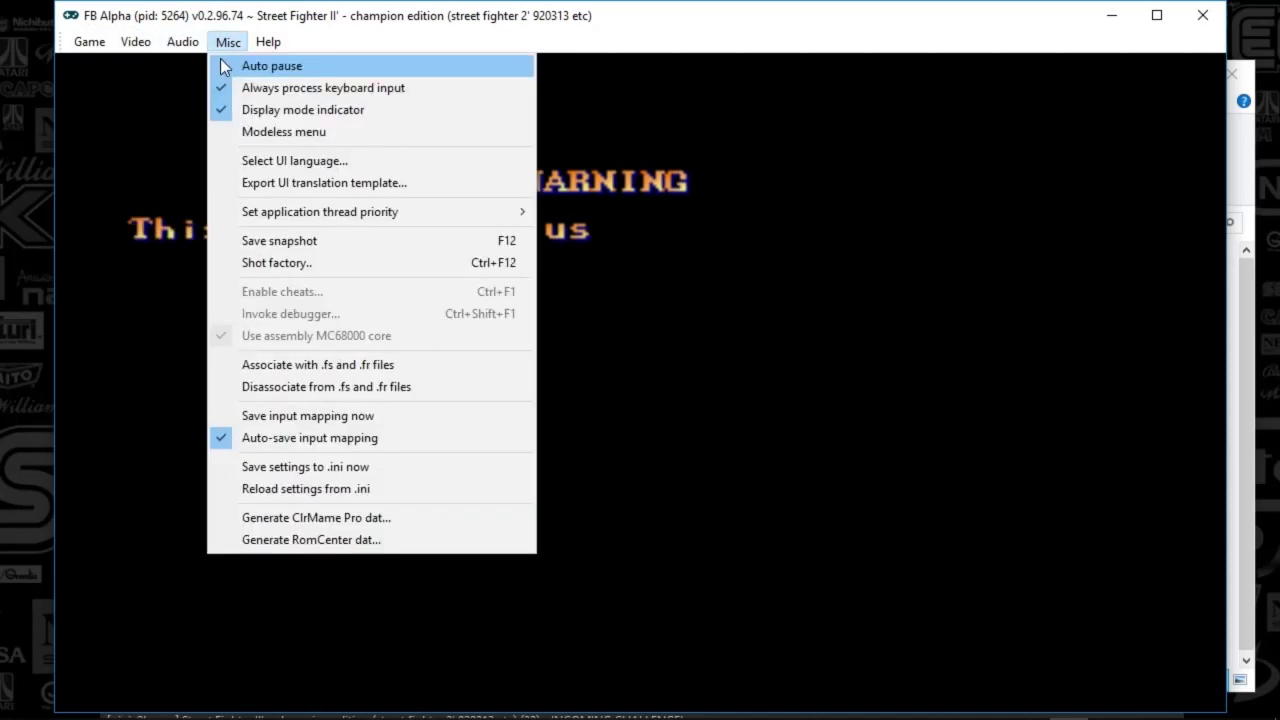
mouse_move(90, 42)
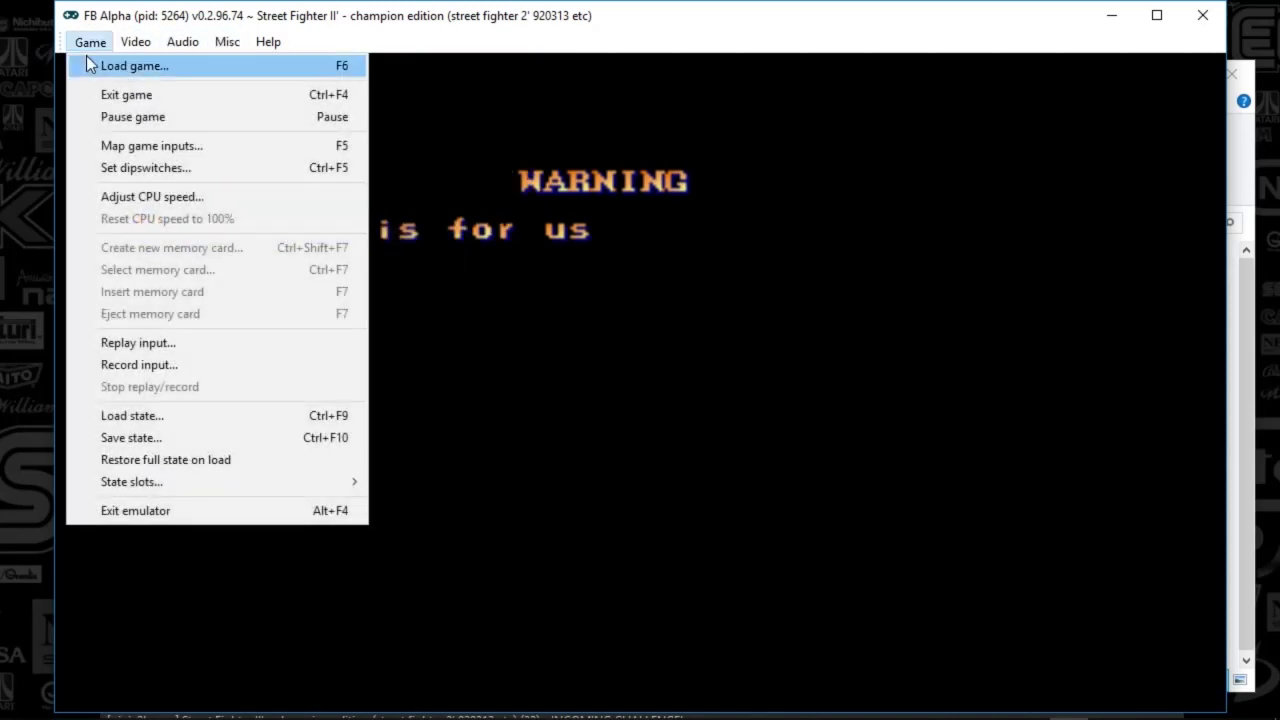
click(113, 145)
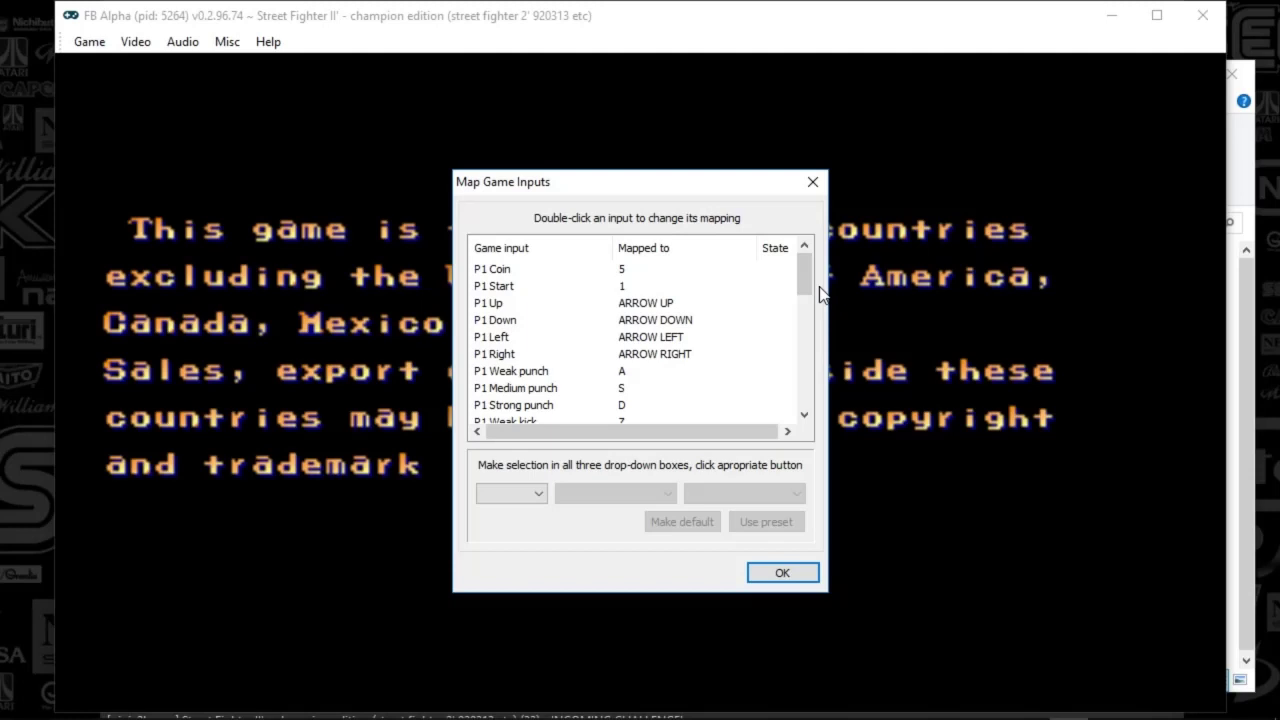
drag(807, 278, 808, 307)
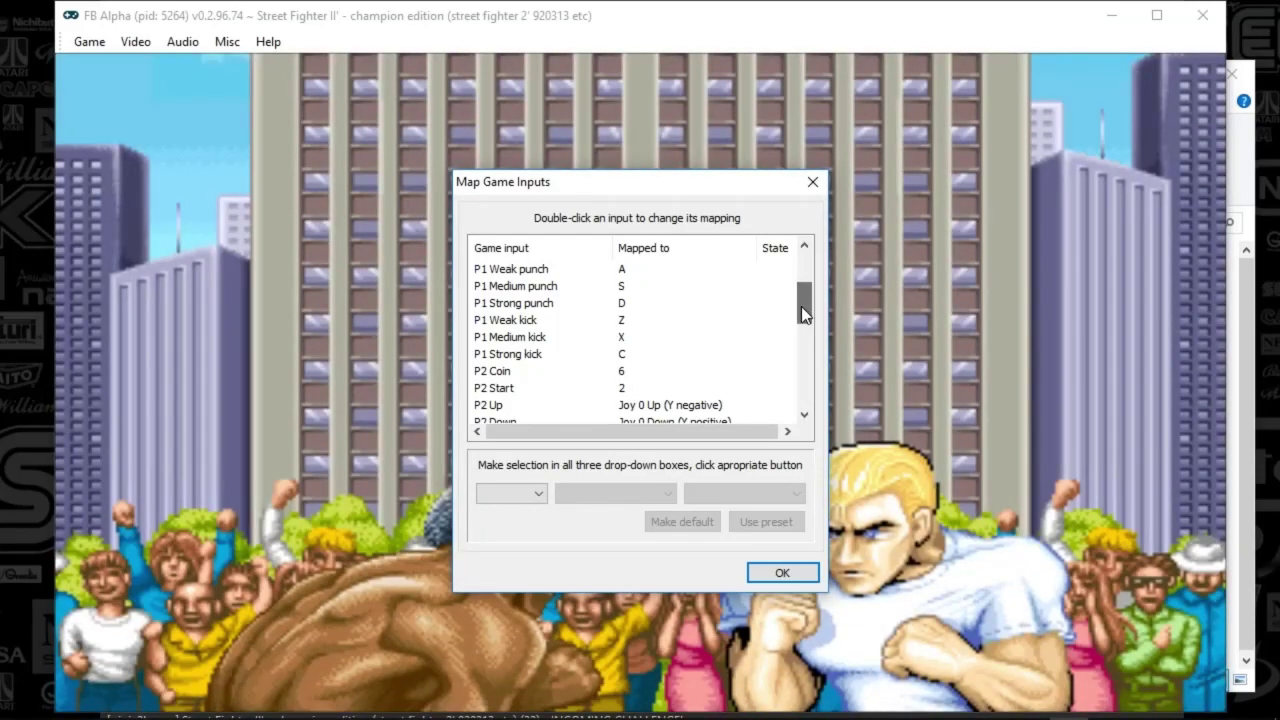
drag(801, 306, 804, 268)
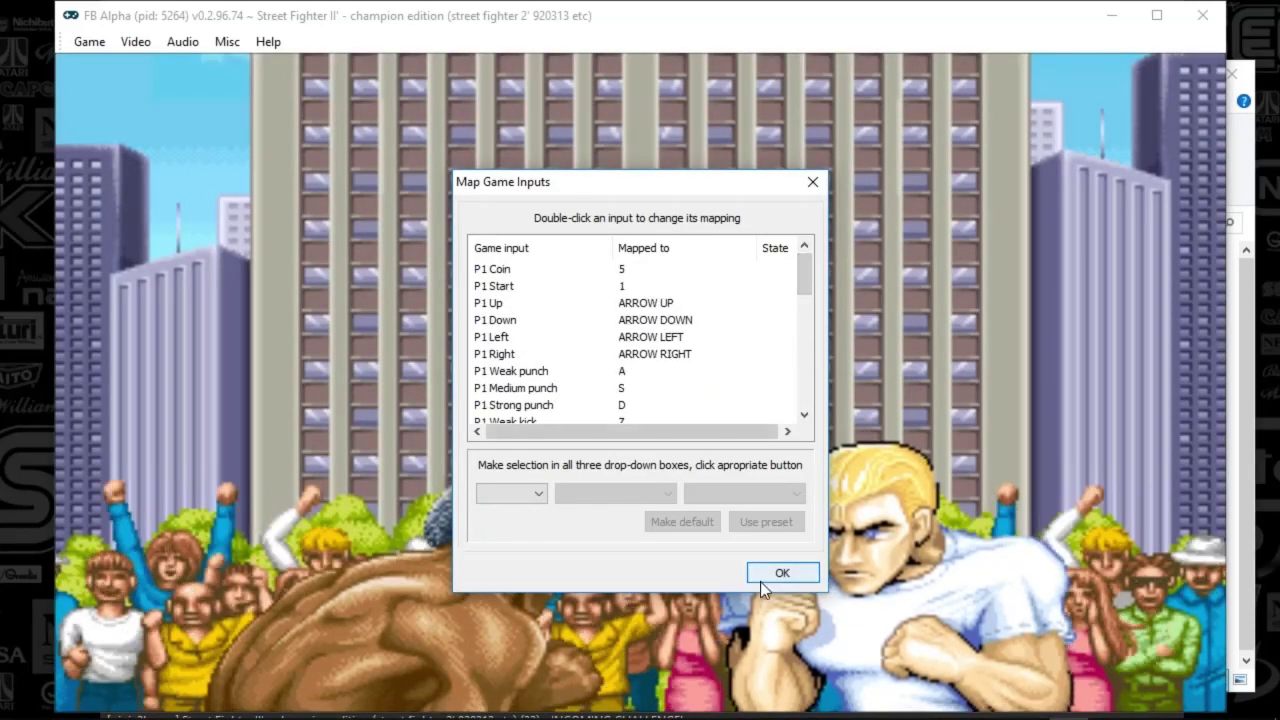
click(762, 577)
Look over the emulator's game, audio and miscellaneous options, and exit the emulator.
click(92, 43)
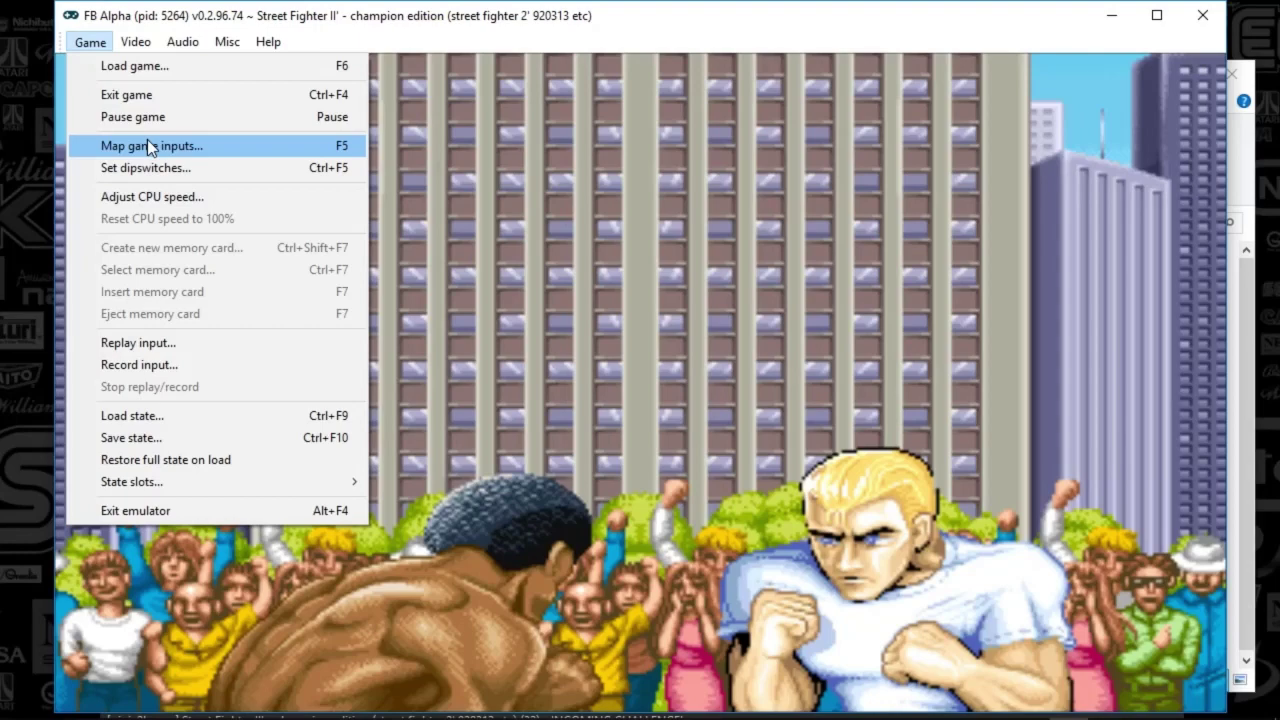
mouse_move(179, 41)
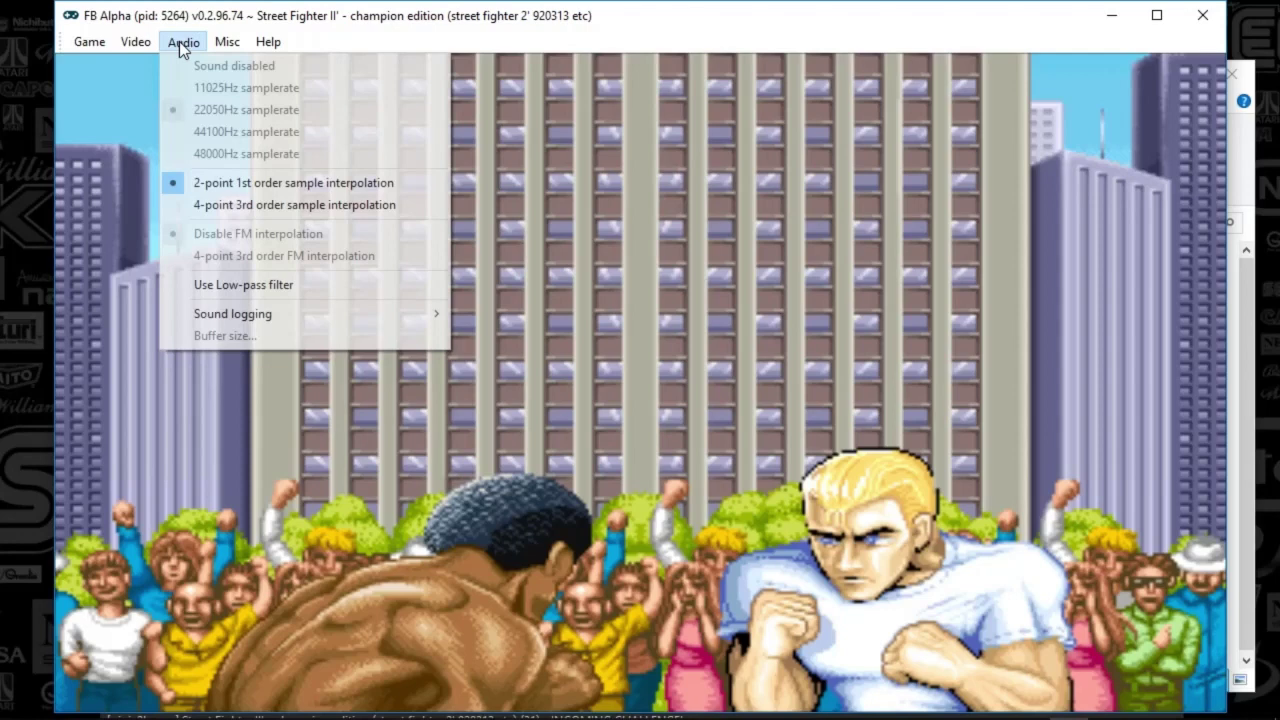
mouse_move(136, 42)
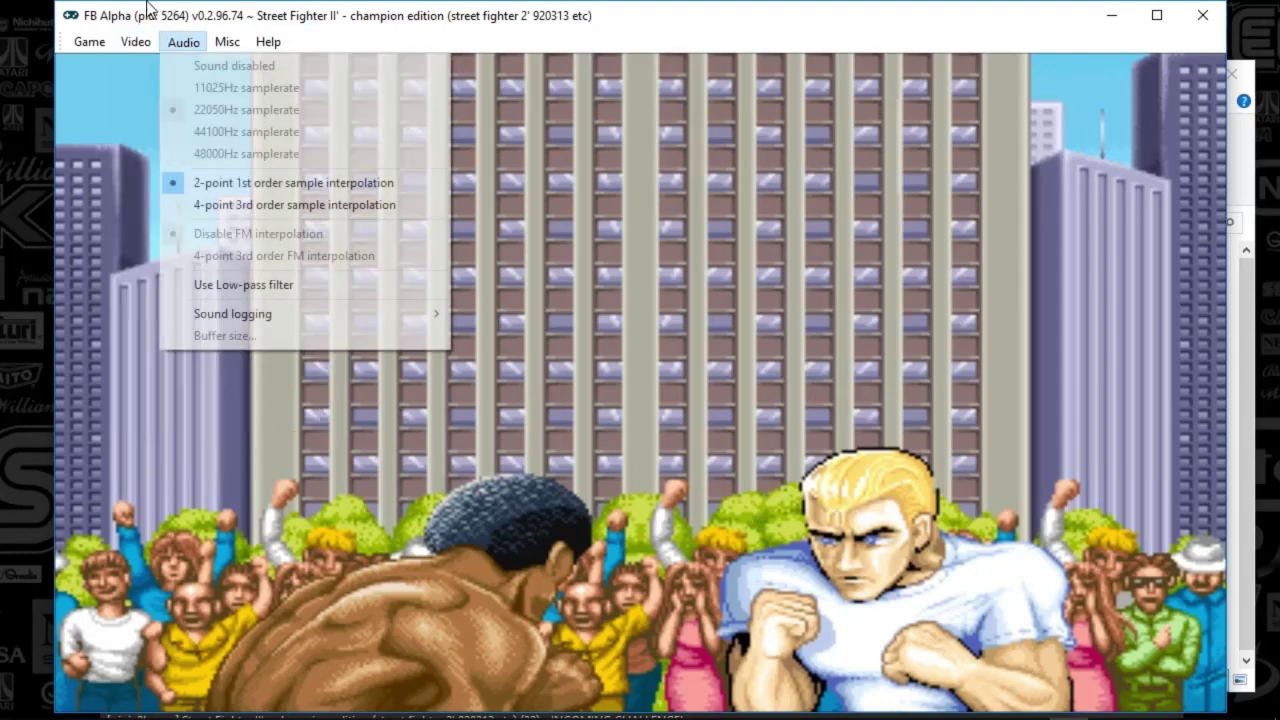
mouse_move(224, 48)
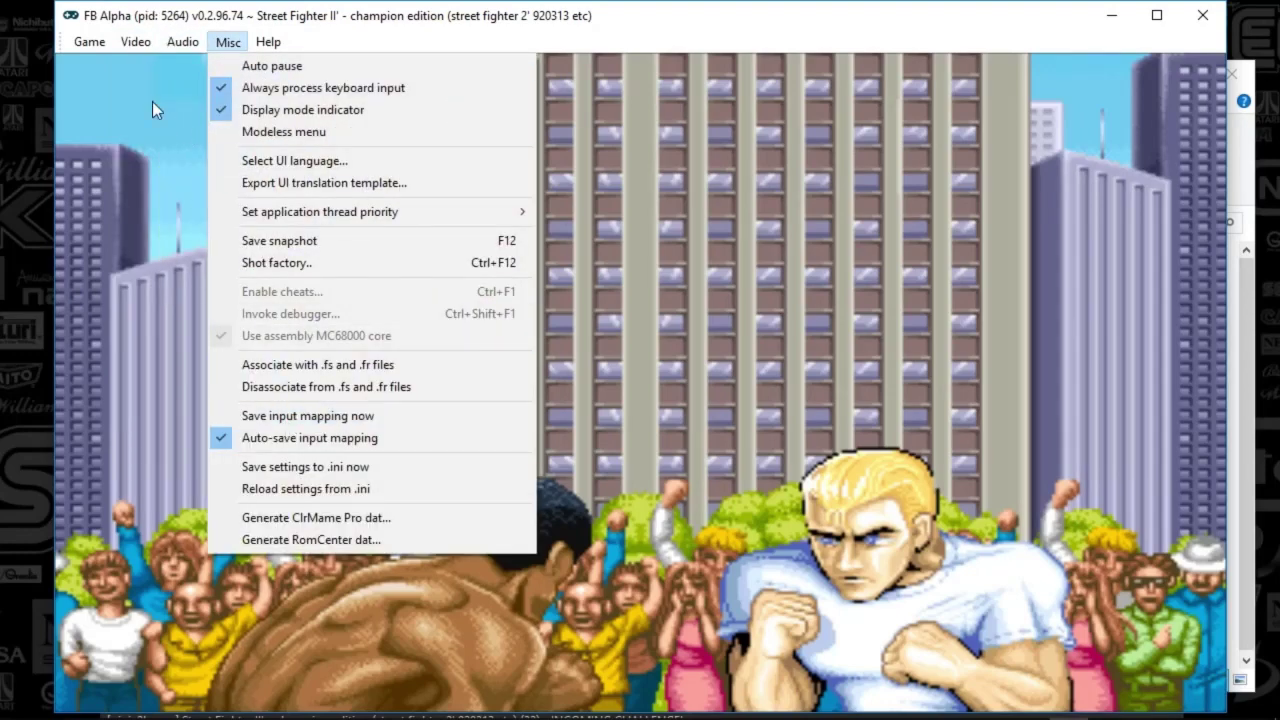
mouse_move(92, 46)
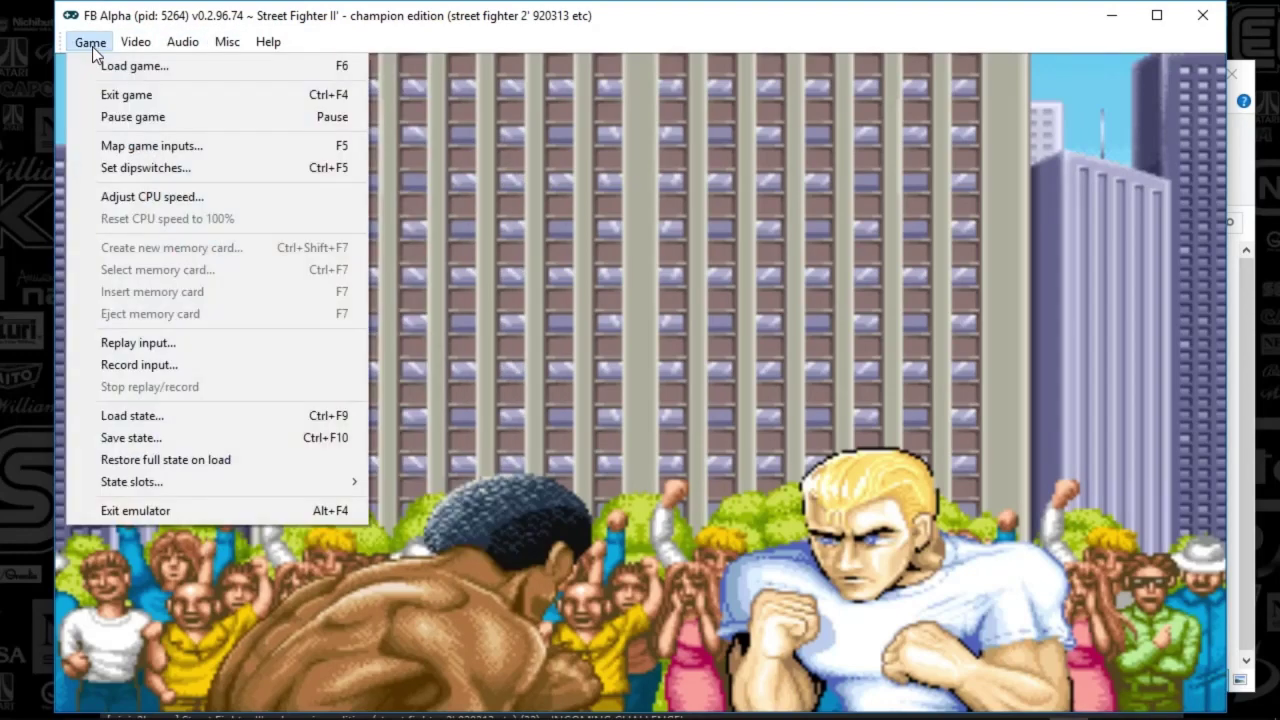
click(141, 512)
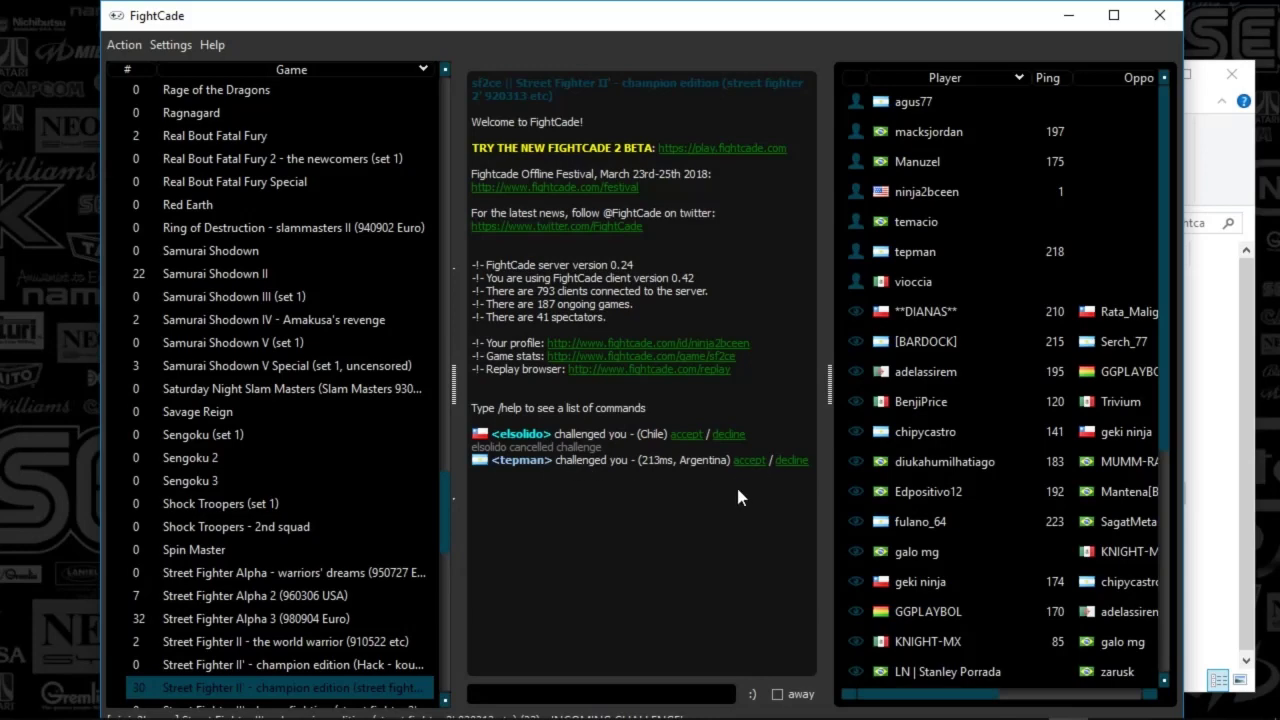
Look over the FightCade client's desktop composition and challenge sound options without changing them.
click(169, 44)
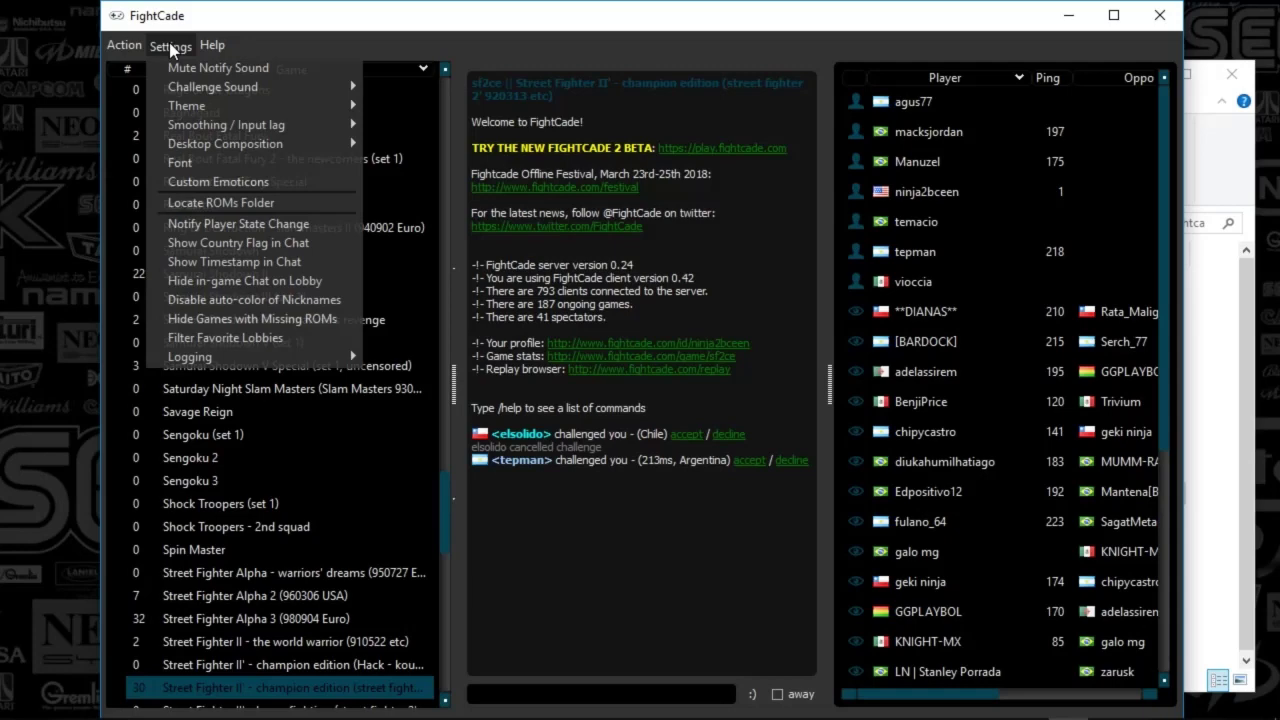
mouse_move(172, 131)
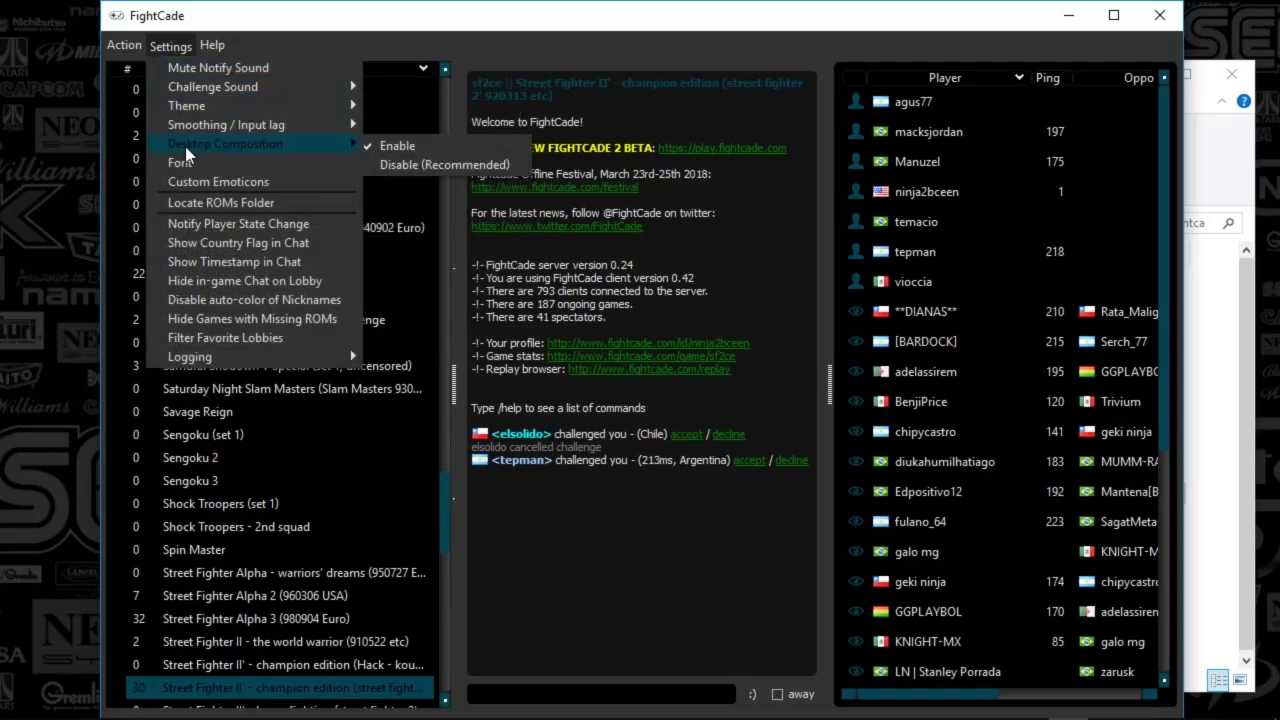
mouse_move(192, 88)
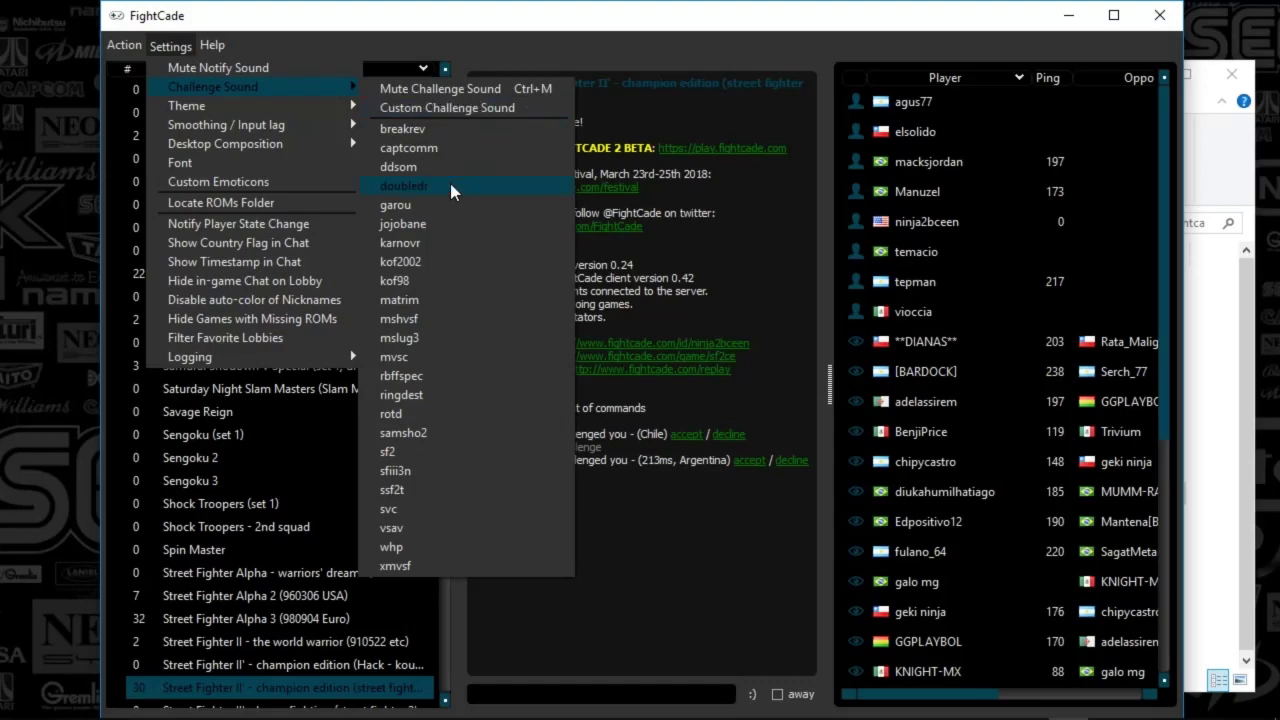
click(586, 539)
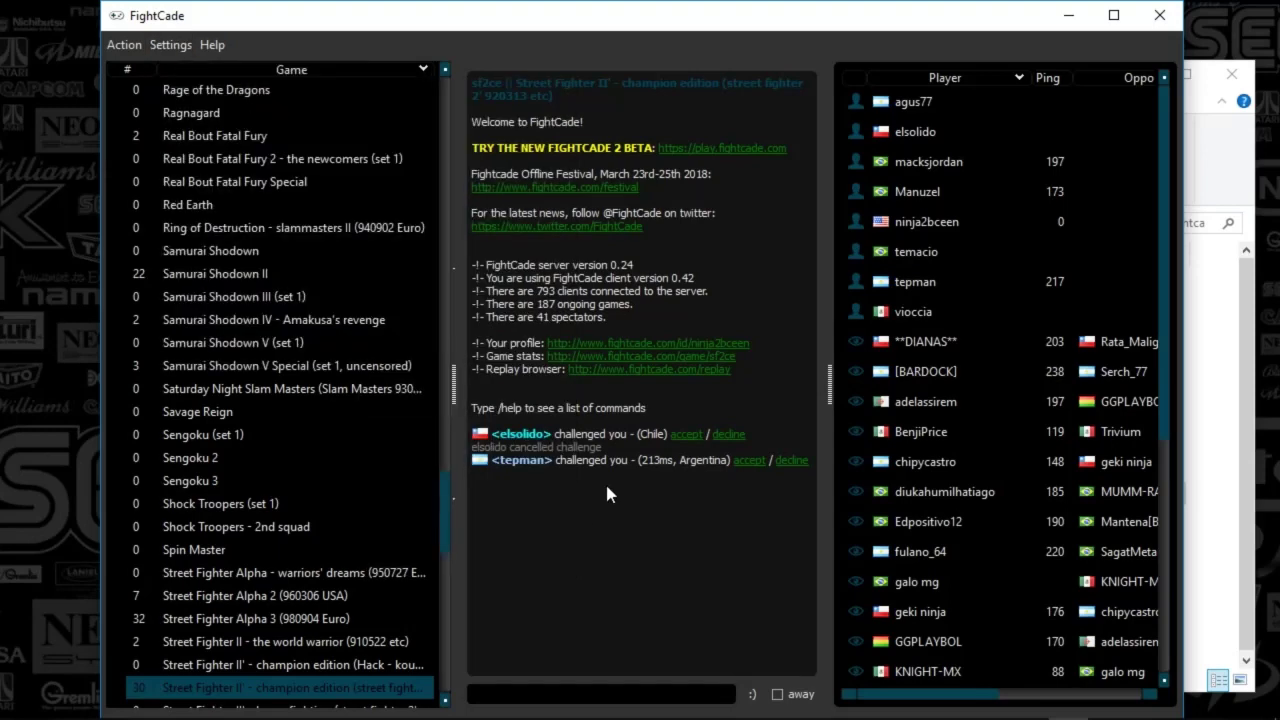
Close the FightCade client and minimize the browser window showing the FightCade download page.
click(1157, 18)
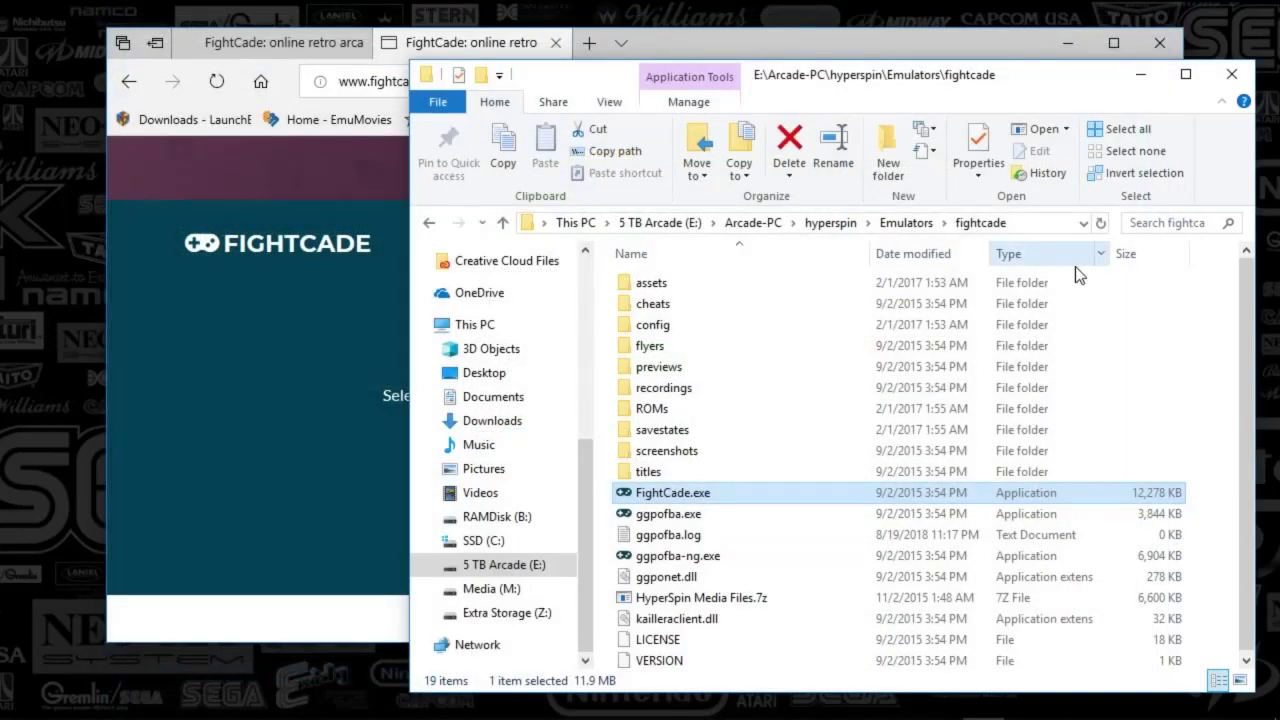
click(308, 336)
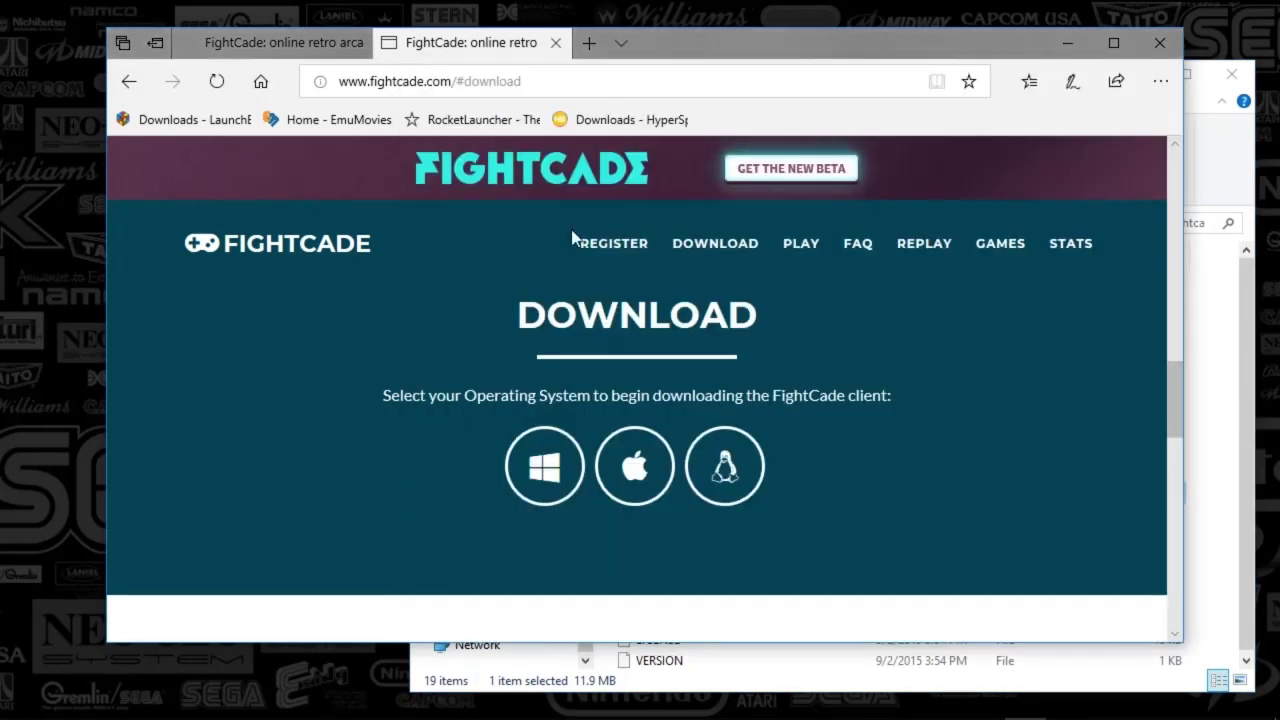
click(1066, 43)
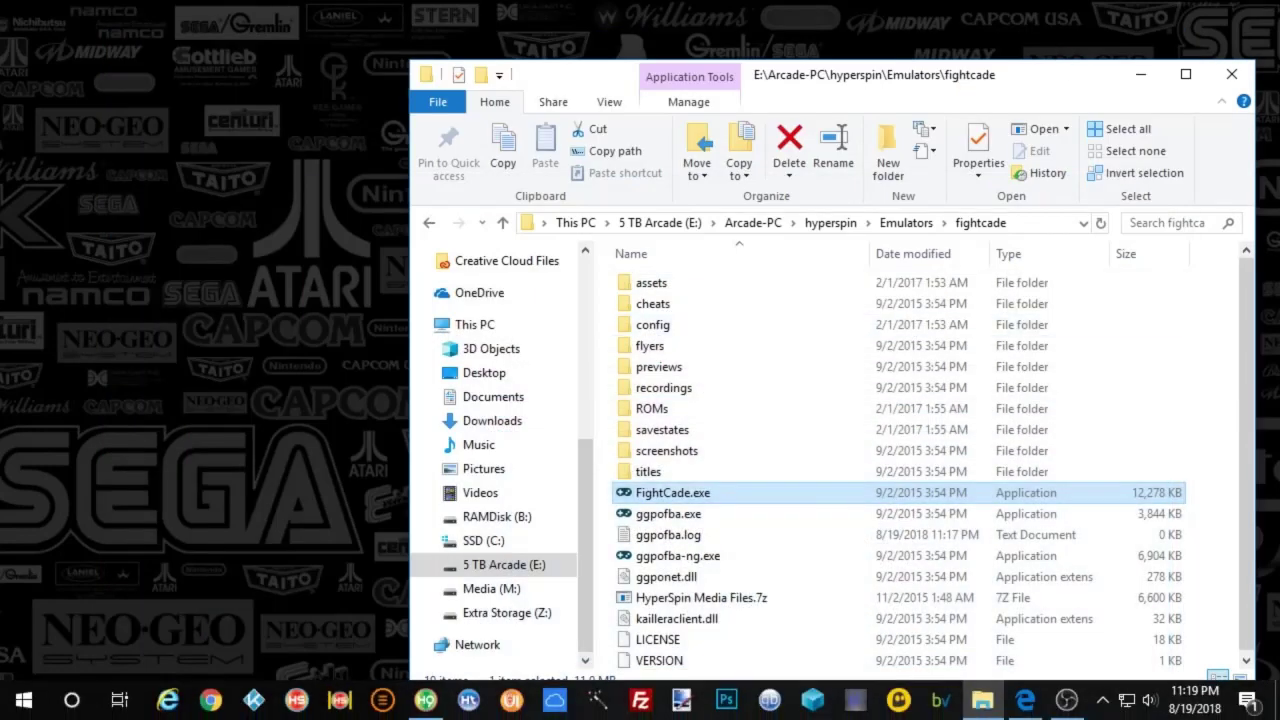
Switch to HyperHQ and open the wheel settings for Fightcade.
click(426, 700)
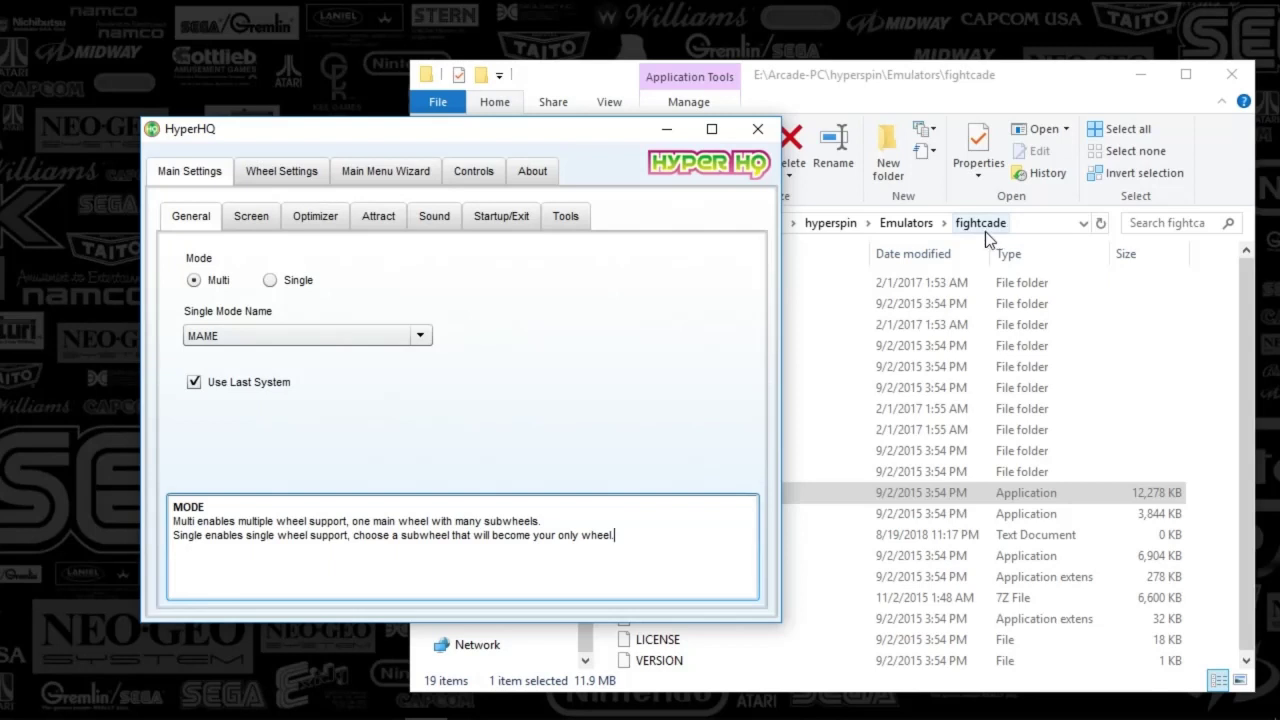
click(275, 172)
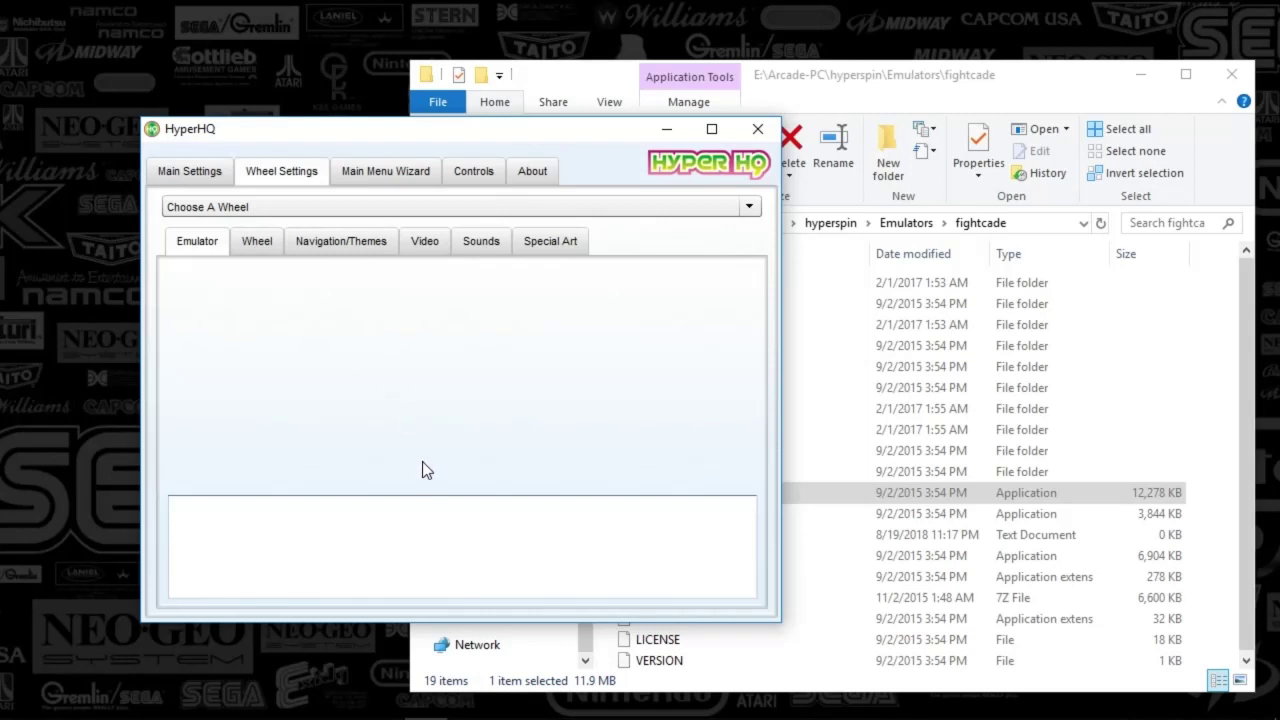
click(294, 212)
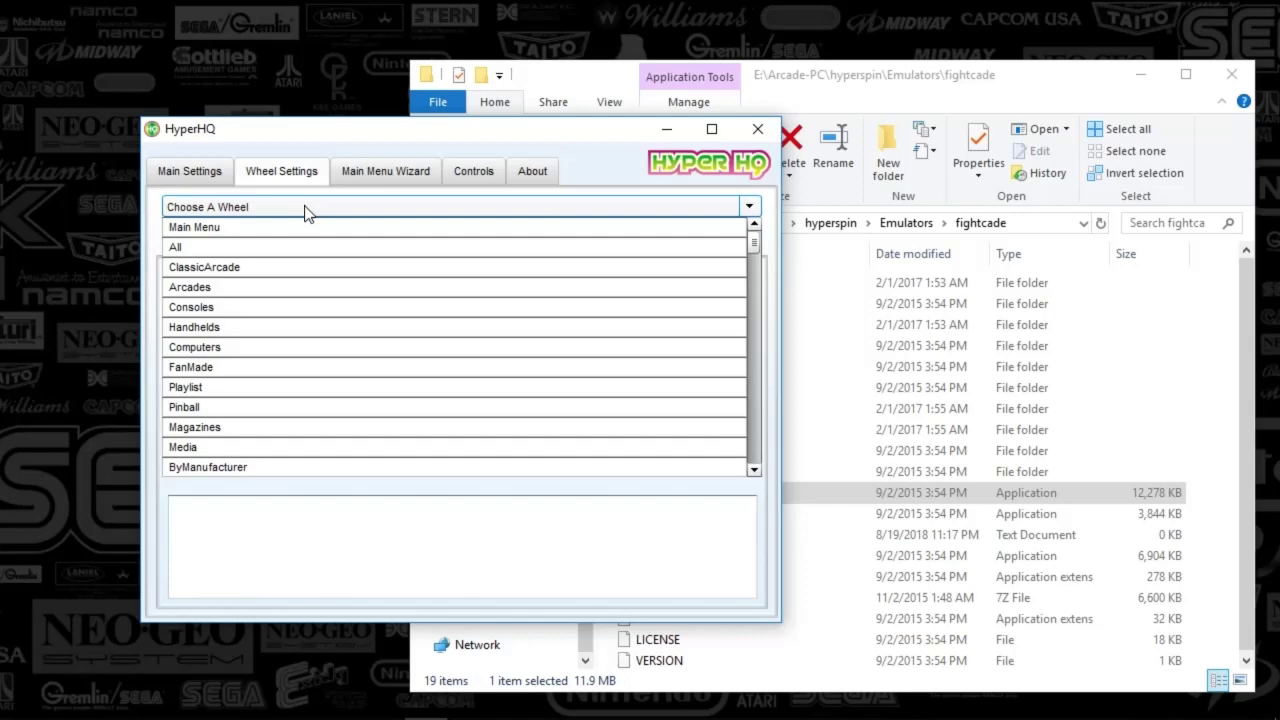
scroll(278, 338, down, 1)
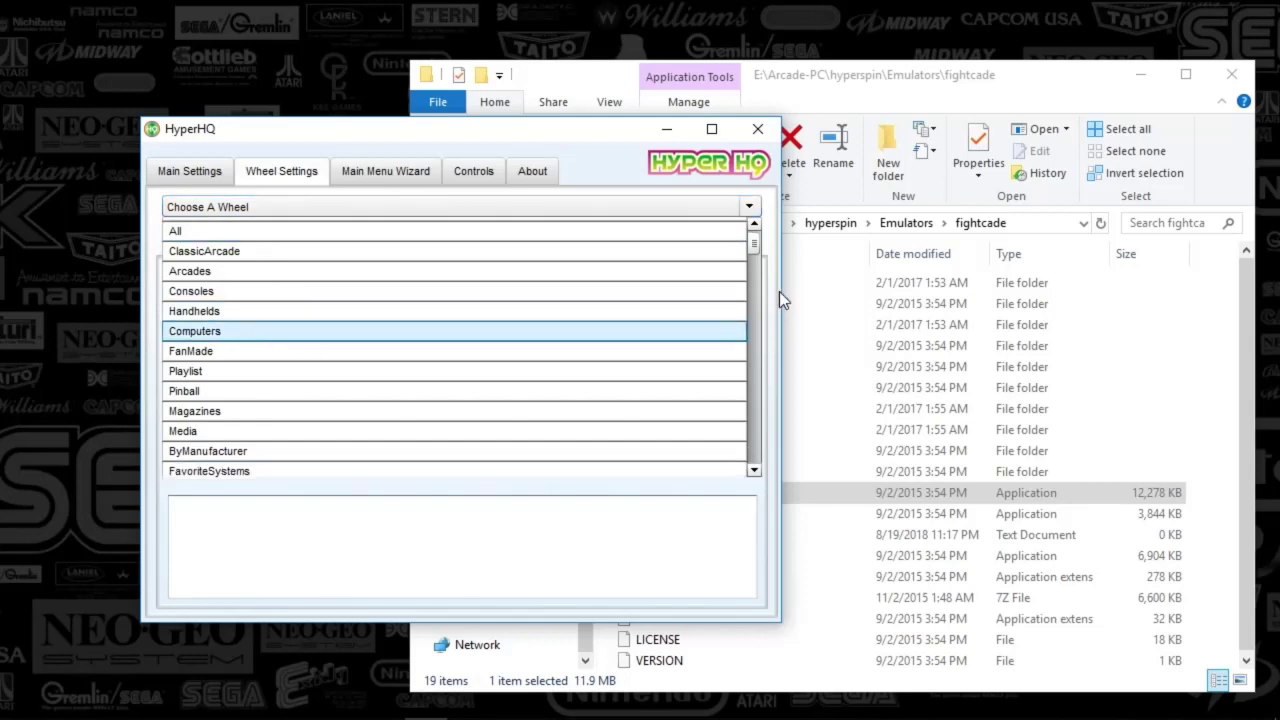
drag(755, 250, 761, 343)
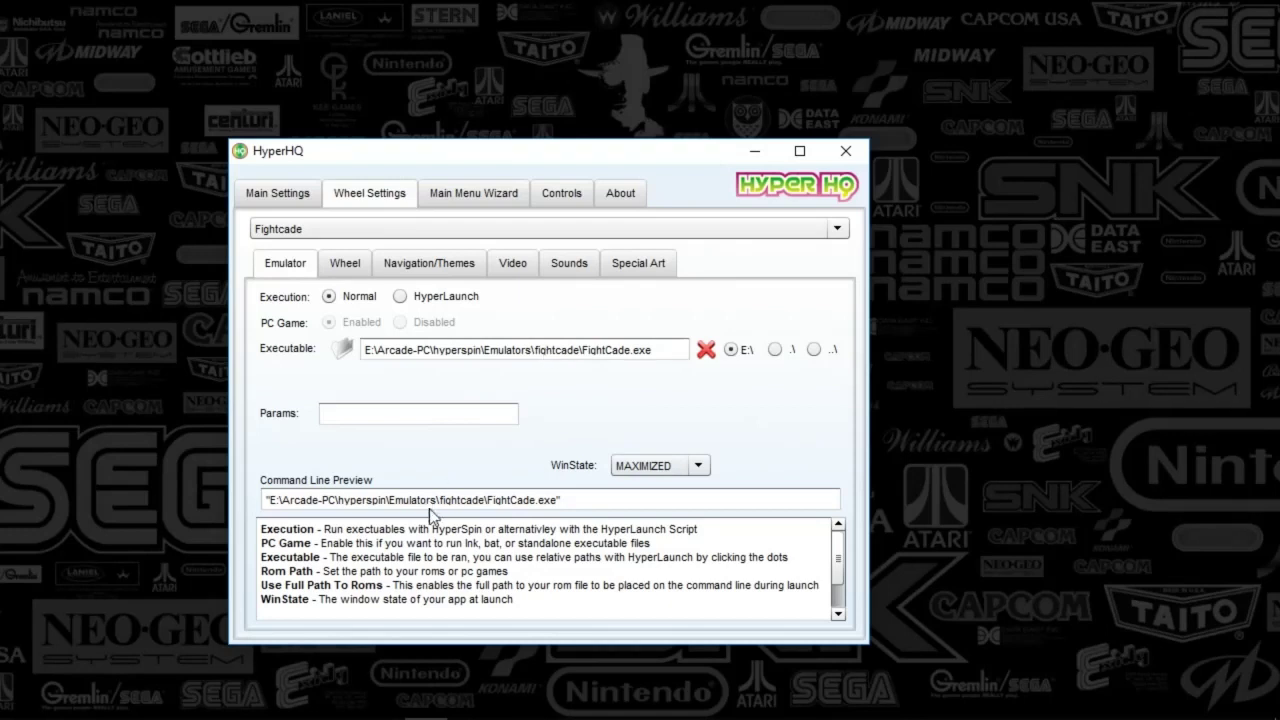
Review Fightcade's emulator executable and command line preview, plus its wheel, navigation/themes, video, sounds and special art settings.
drag(268, 504, 575, 500)
click(575, 500)
click(343, 268)
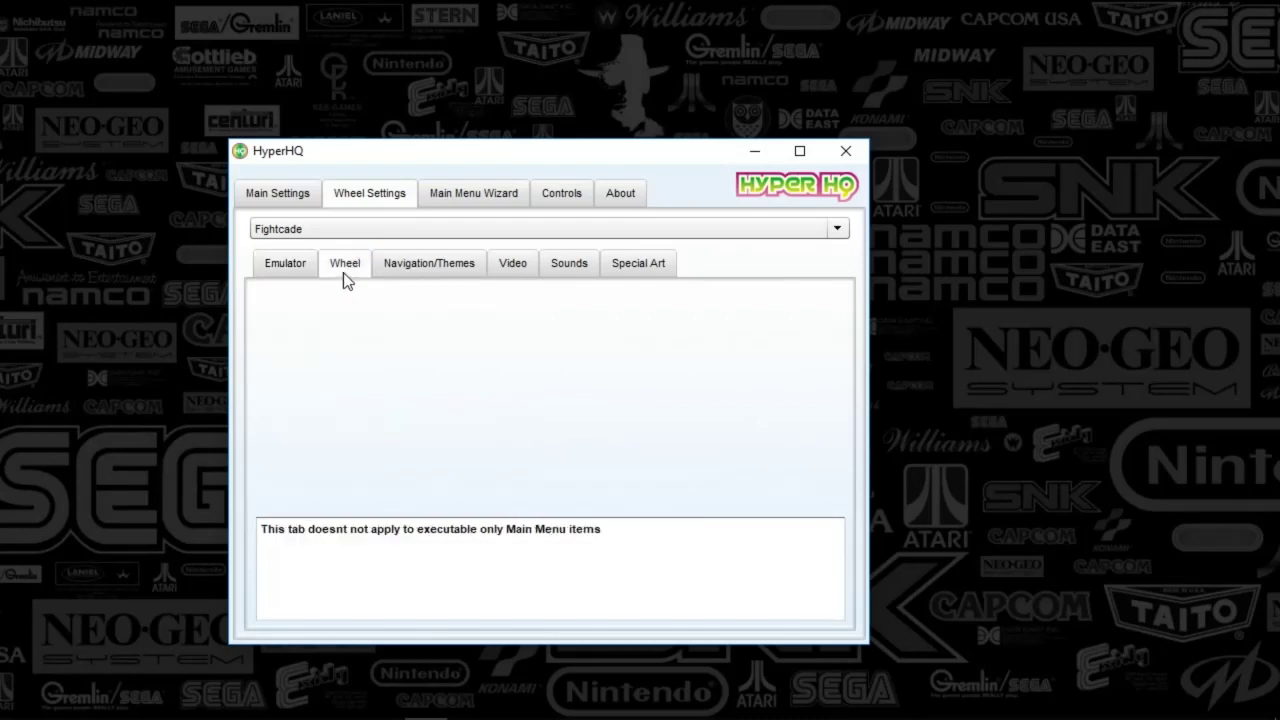
click(439, 264)
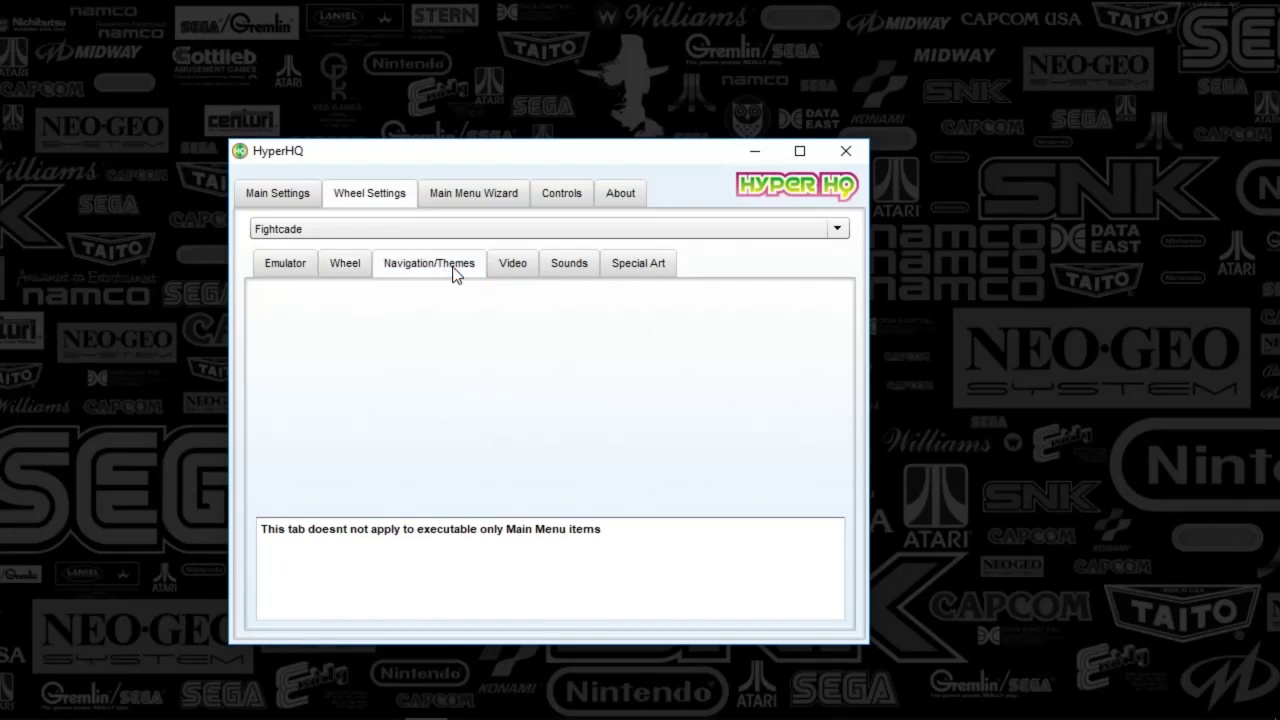
click(514, 268)
click(567, 268)
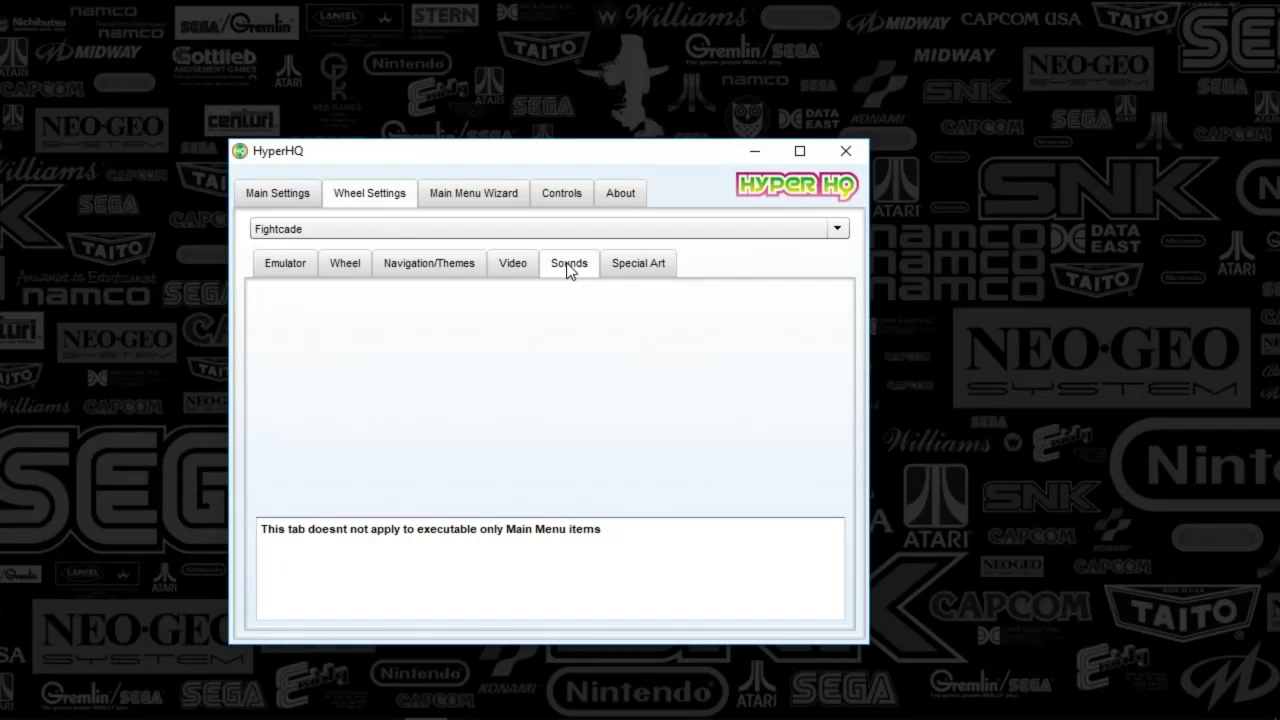
click(636, 268)
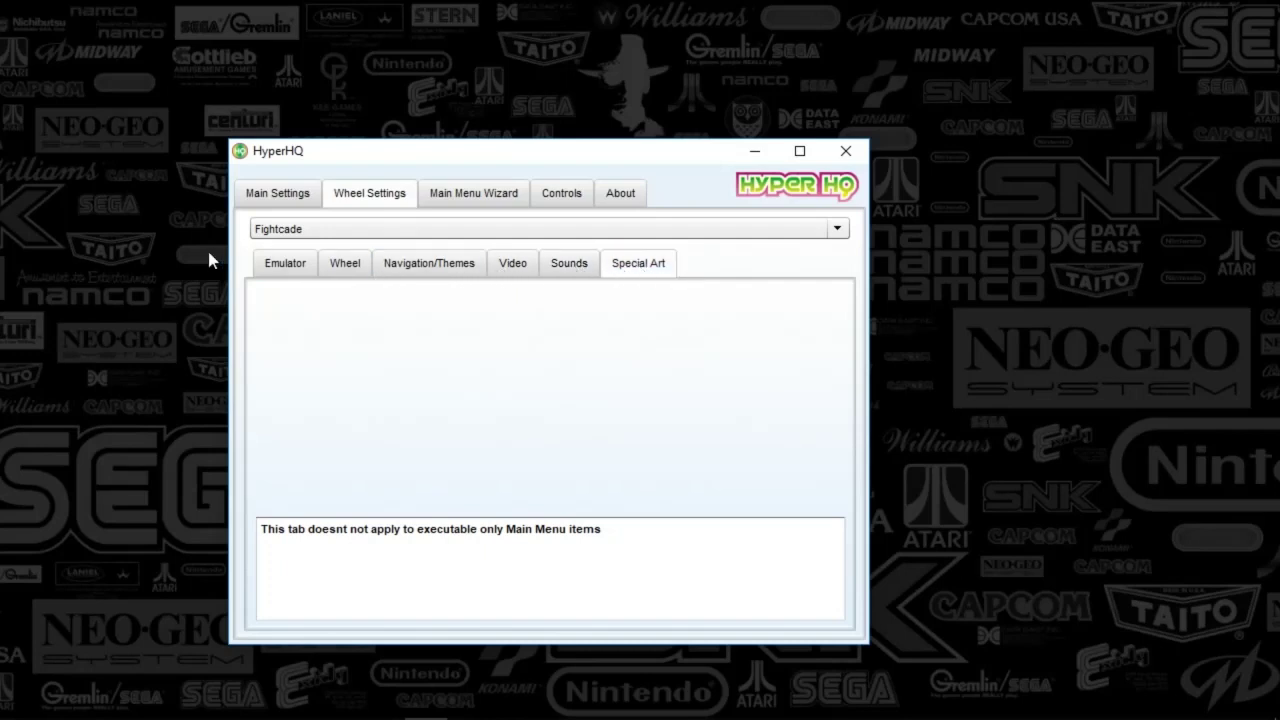
click(282, 266)
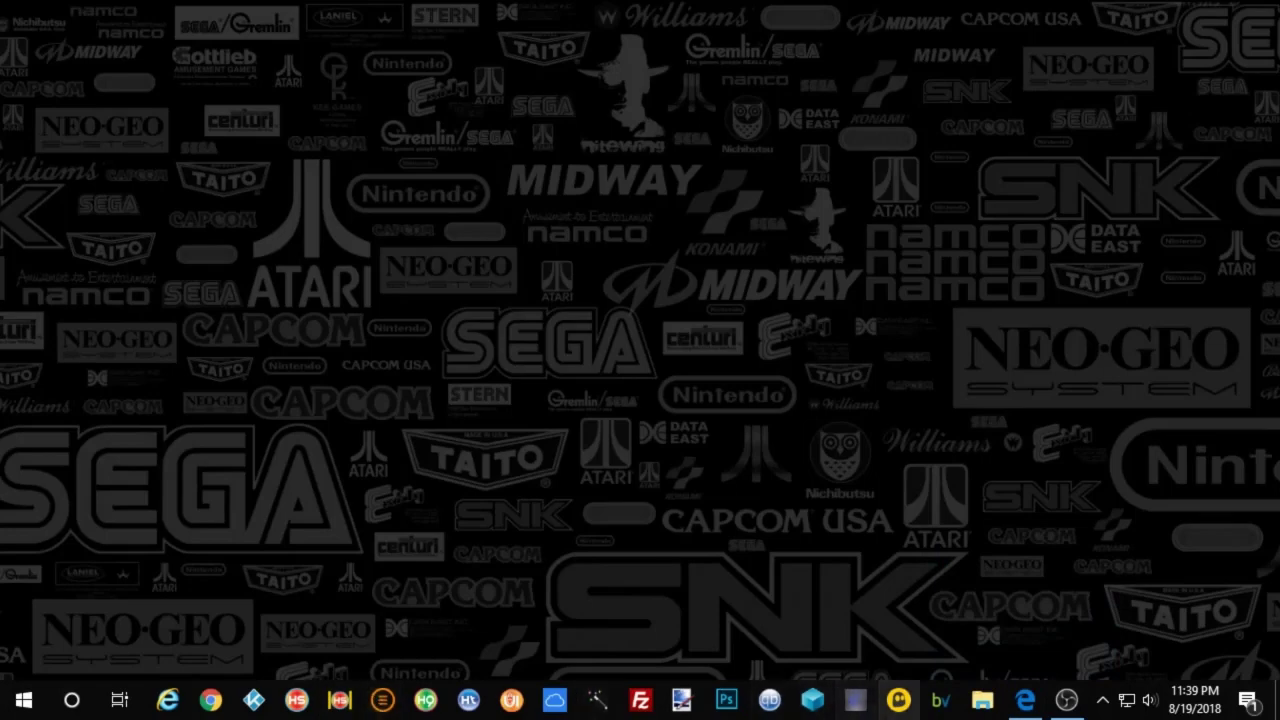
Open a File Explorer window at Quick access and move it slightly higher on the desktop.
click(982, 705)
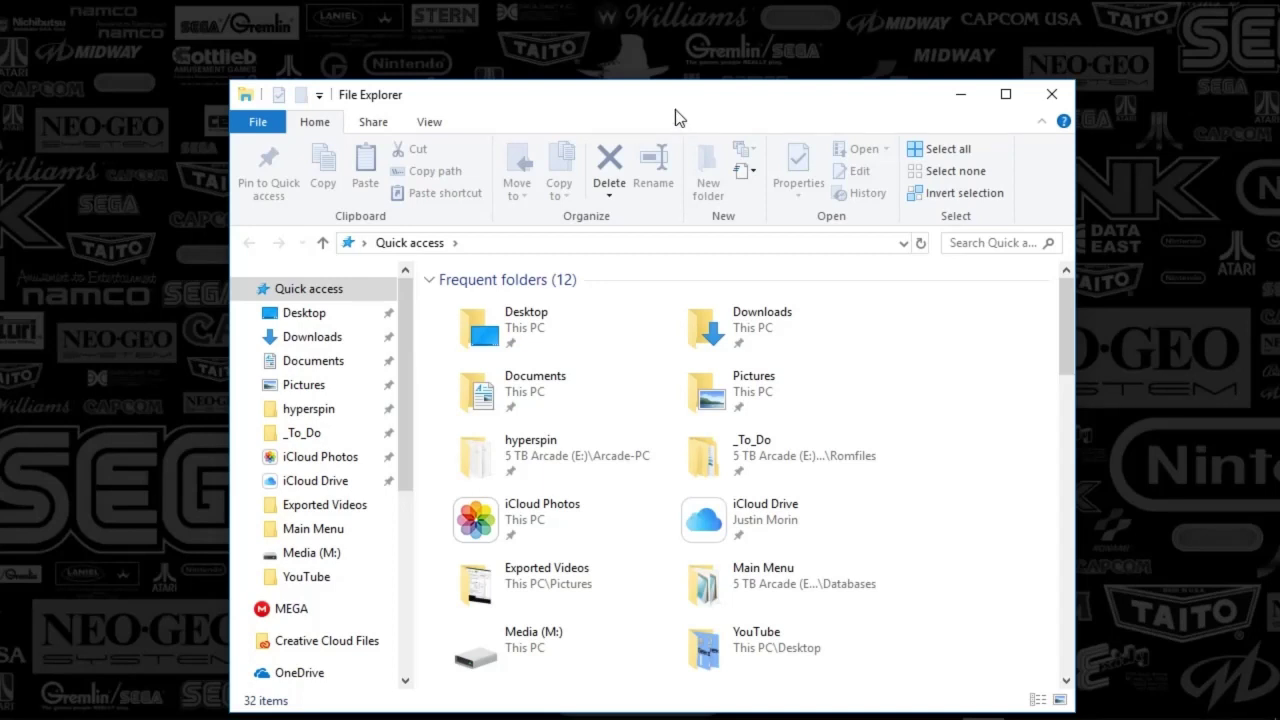
drag(685, 118, 673, 91)
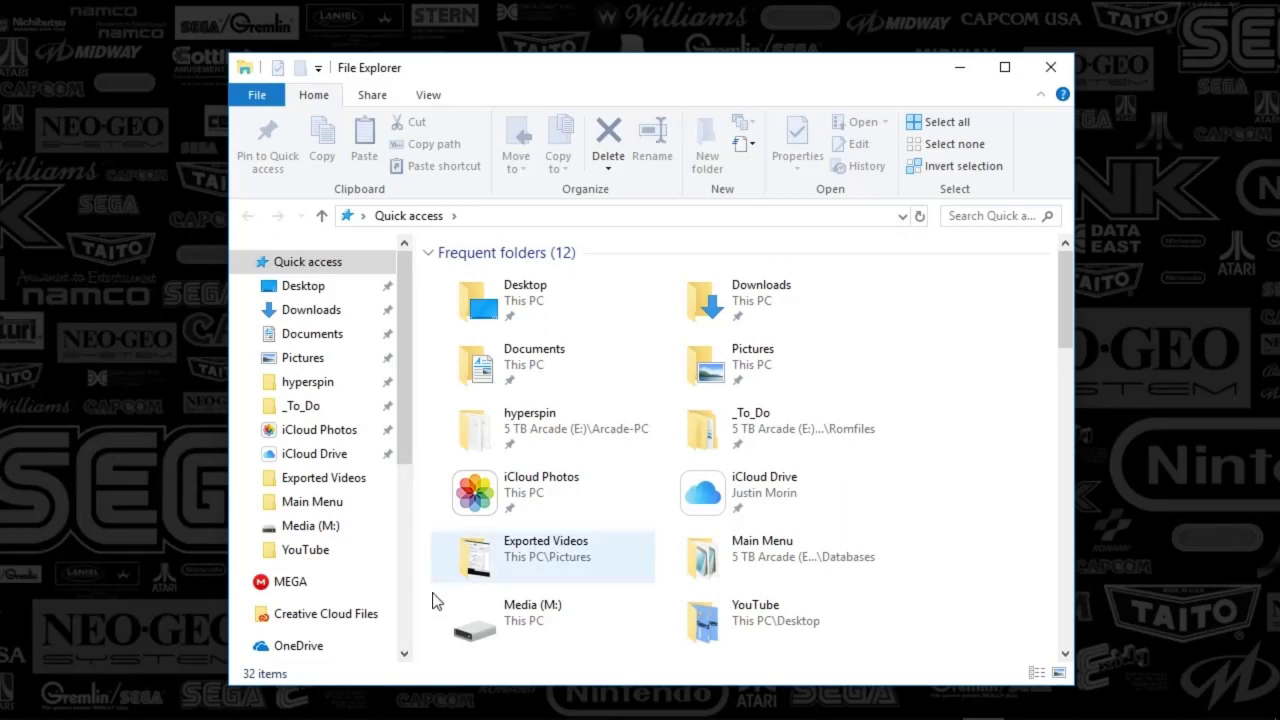
Start HyperSpin and launch Fightcade from its main menu wheel.
click(298, 703)
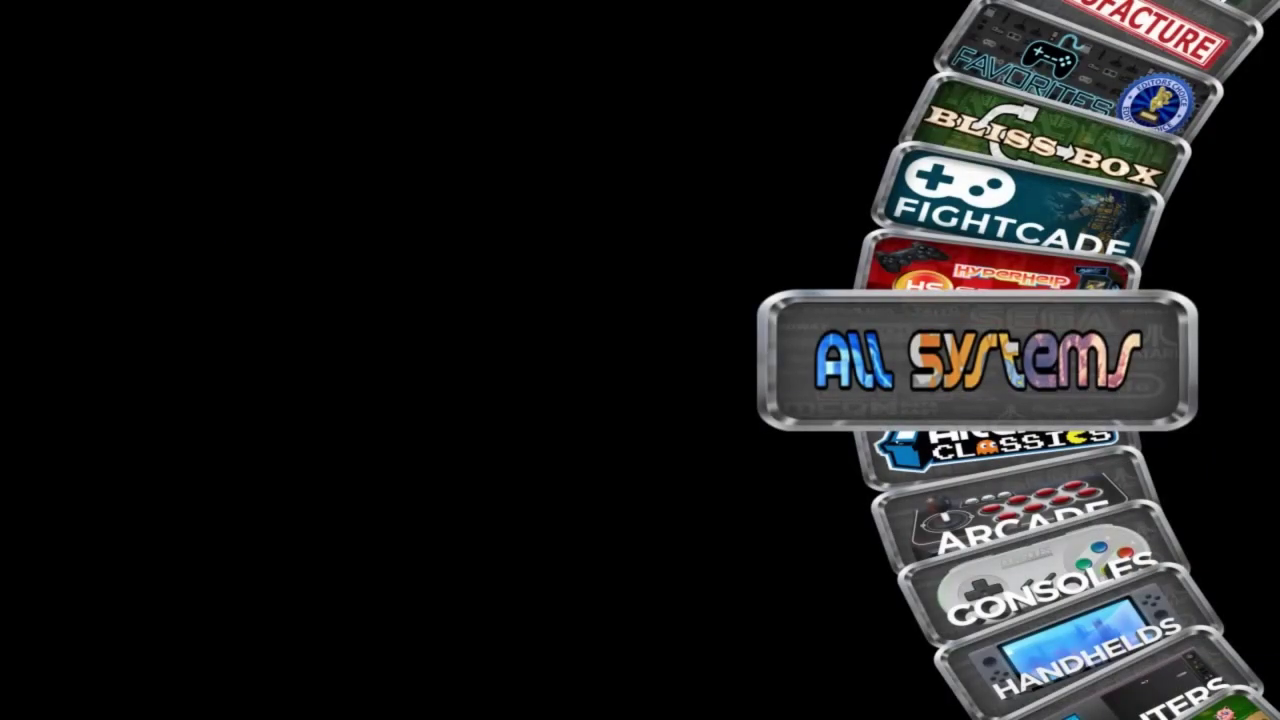
key(Up)
key(Up)
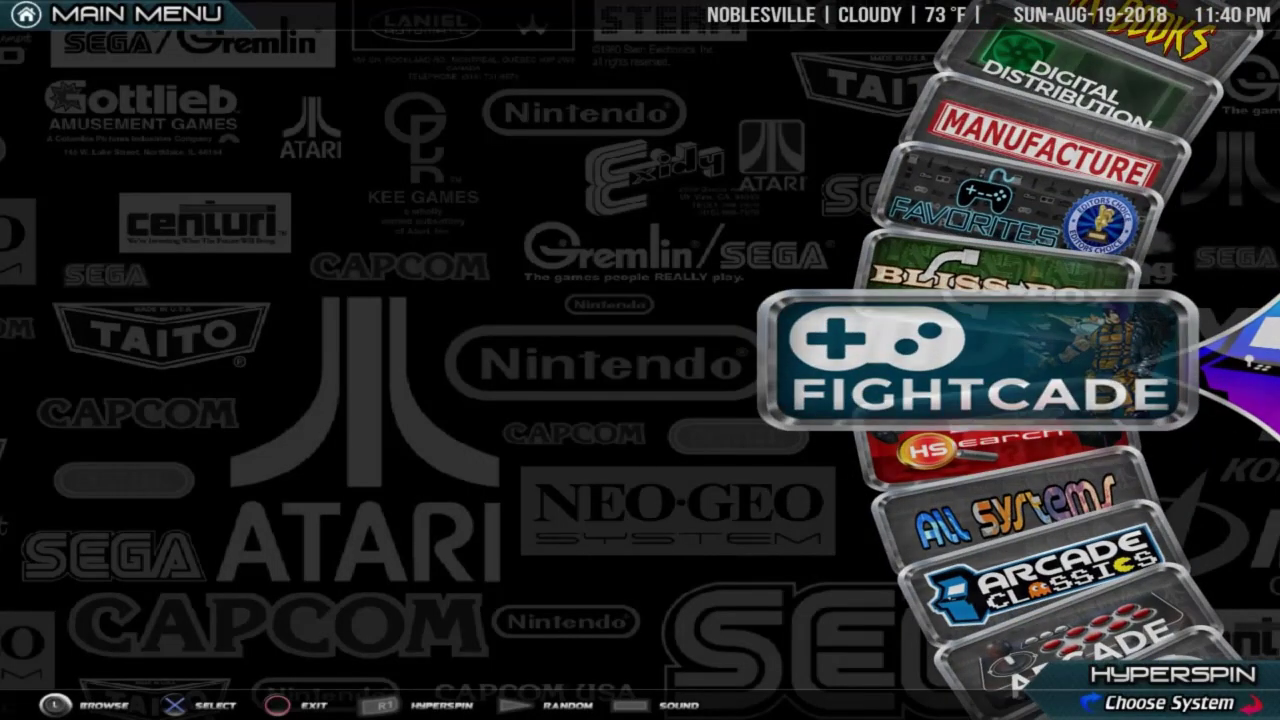
key(Return)
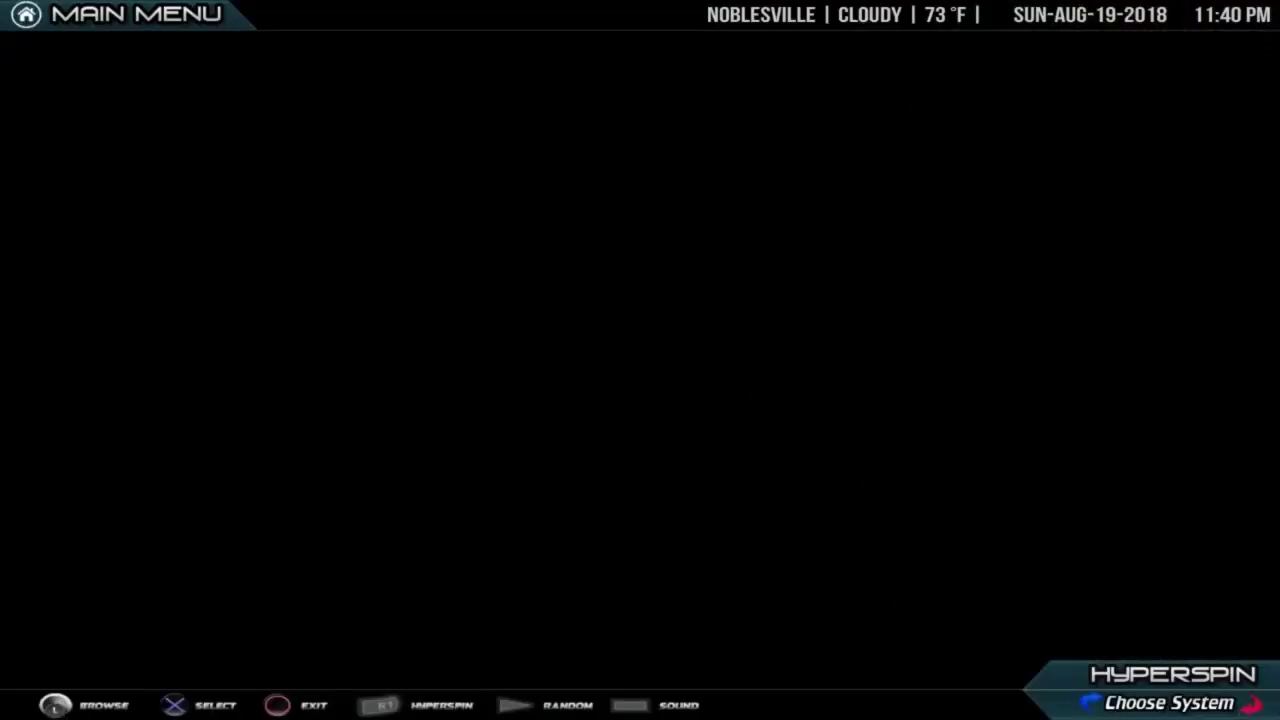